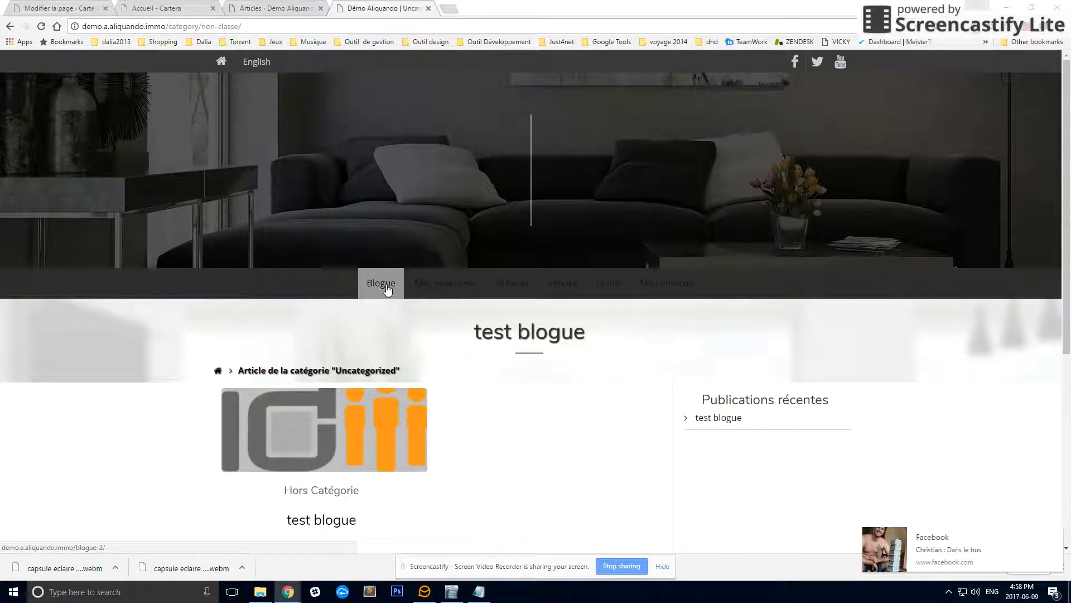
Examine the Uncategorized category page, then open the site's Blogue page and look over its content
{"action": "scroll", "coordinate": [317, 415], "scroll_direction": "down", "scroll_amount": 3}
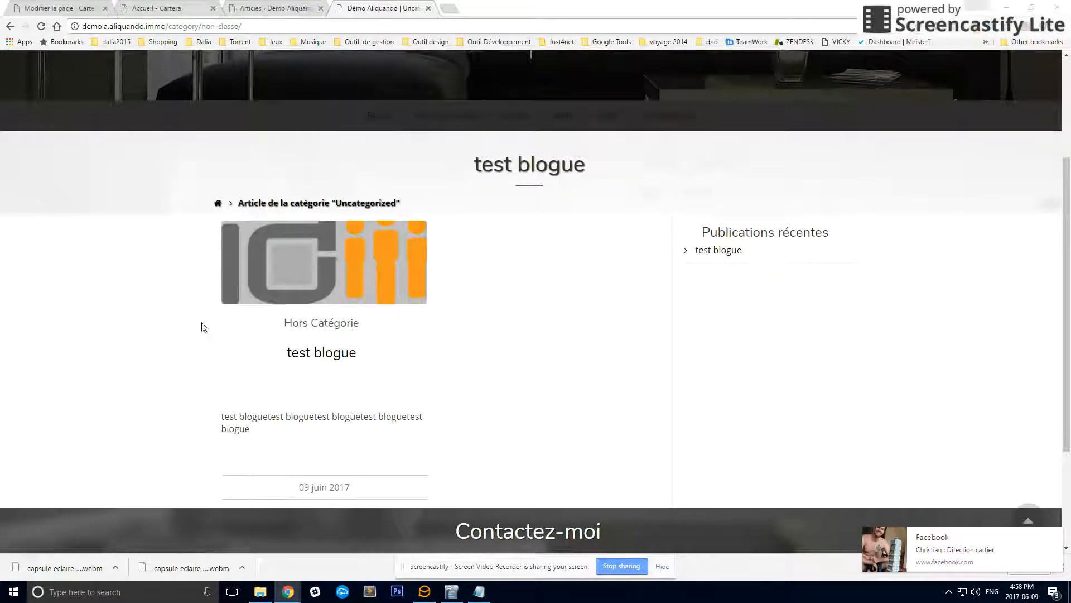
{"action": "scroll", "coordinate": [195, 340], "scroll_direction": "up", "scroll_amount": 1}
{"action": "scroll", "coordinate": [196, 340], "scroll_direction": "up", "scroll_amount": 3}
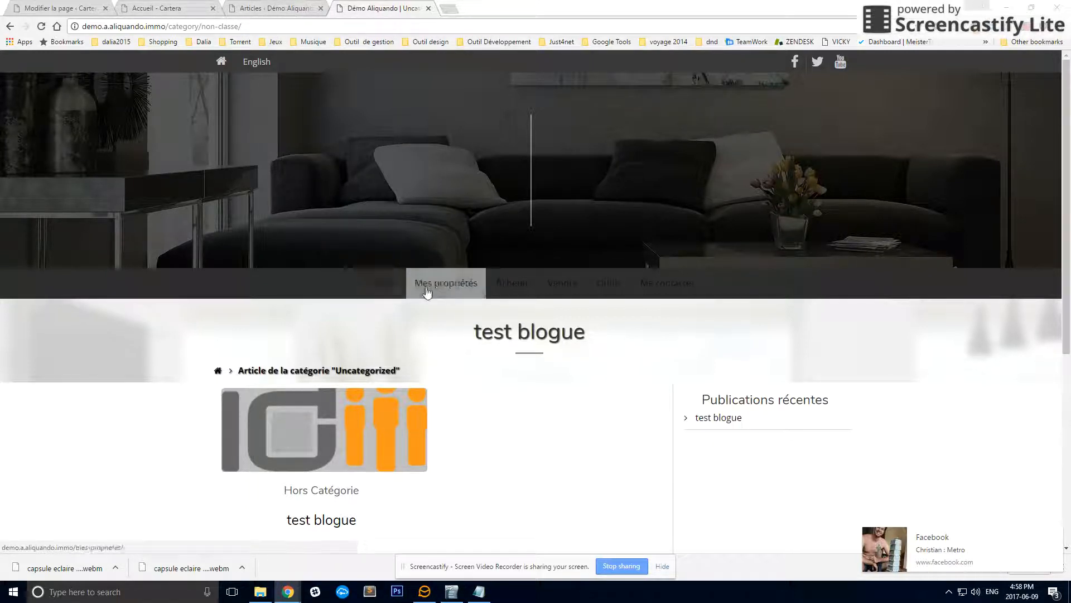
{"action": "left_click", "coordinate": [380, 285]}
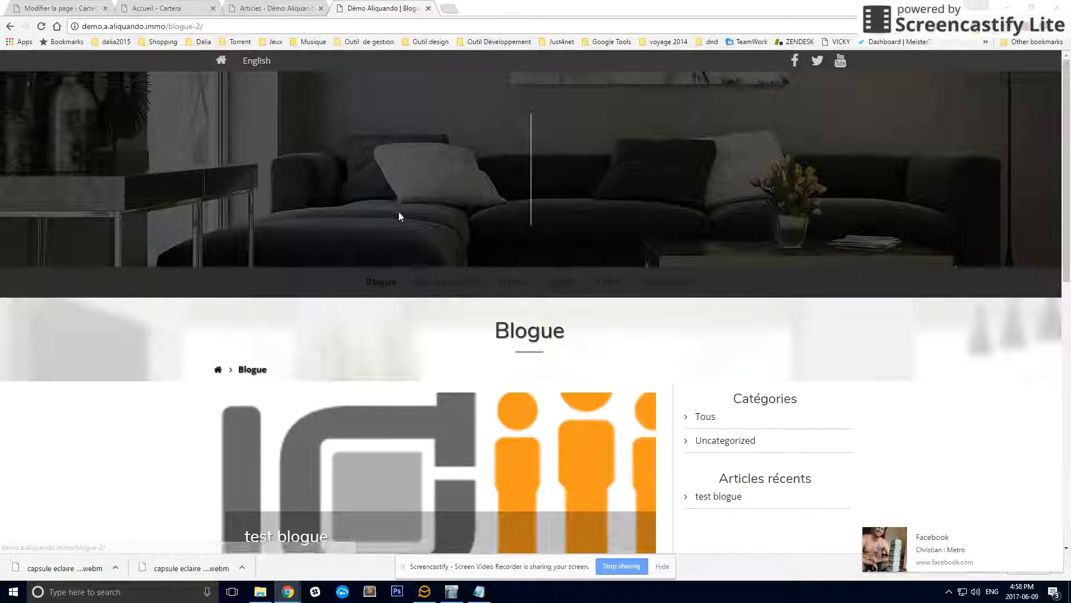
{"action": "scroll", "coordinate": [401, 218], "scroll_direction": "down", "scroll_amount": 6}
{"action": "scroll", "coordinate": [401, 226], "scroll_direction": "up", "scroll_amount": 6}
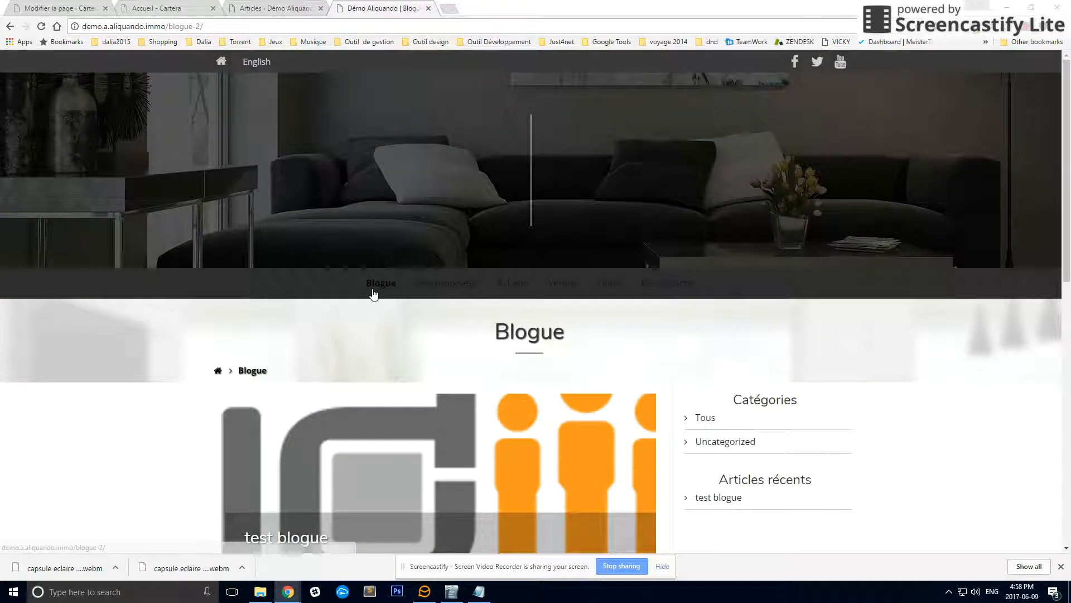
{"action": "left_click_drag", "start_coordinate": [346, 287], "coordinate": [404, 287]}
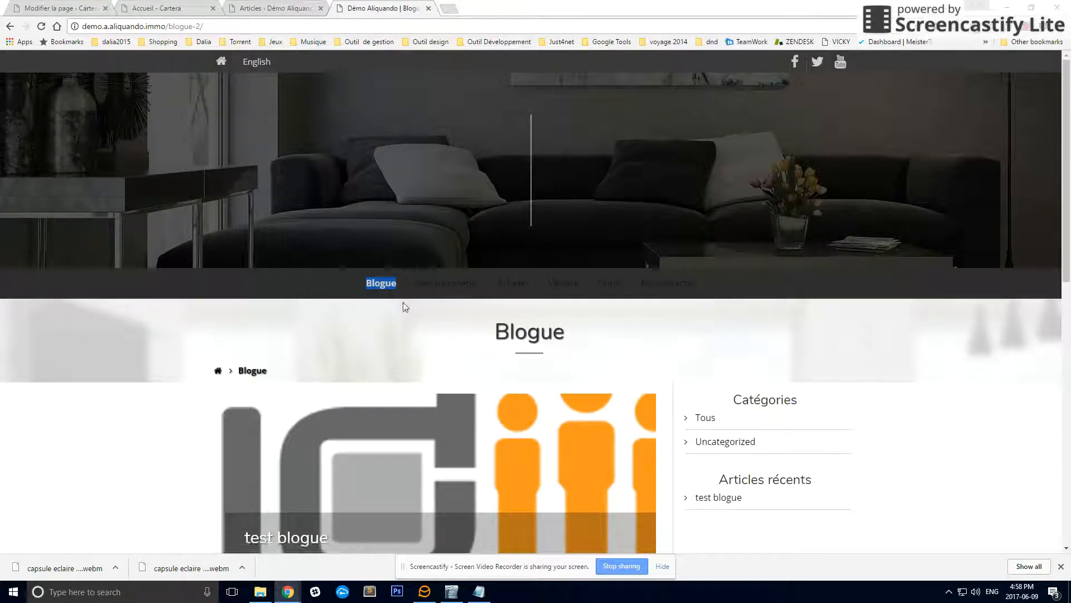
{"action": "left_click", "coordinate": [388, 303]}
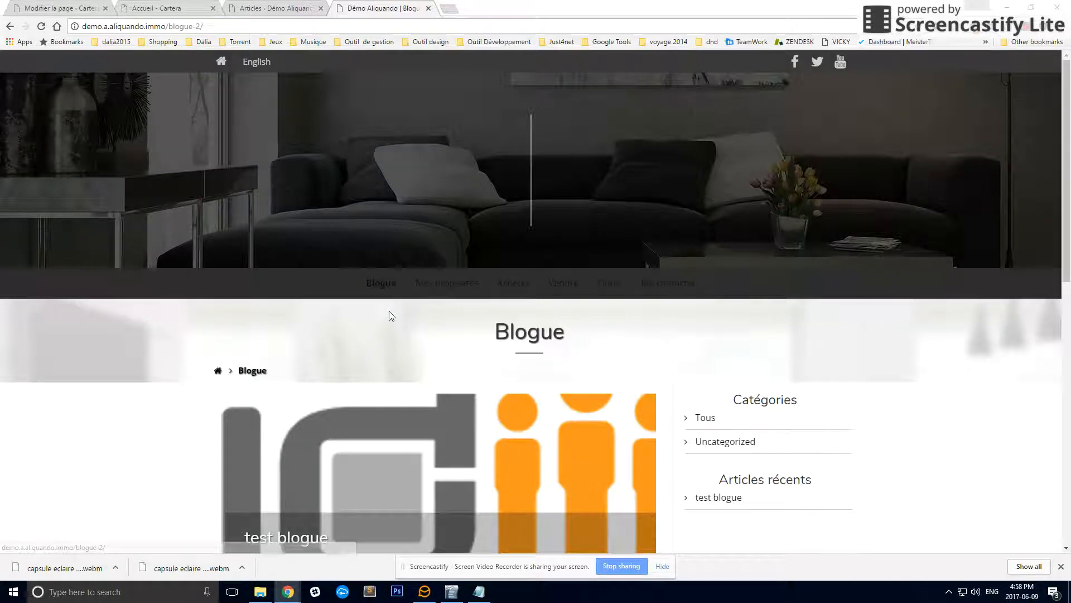
Return to the site's home page, reopen the Blogue page and review its article slider and article list
{"action": "left_click", "coordinate": [221, 62]}
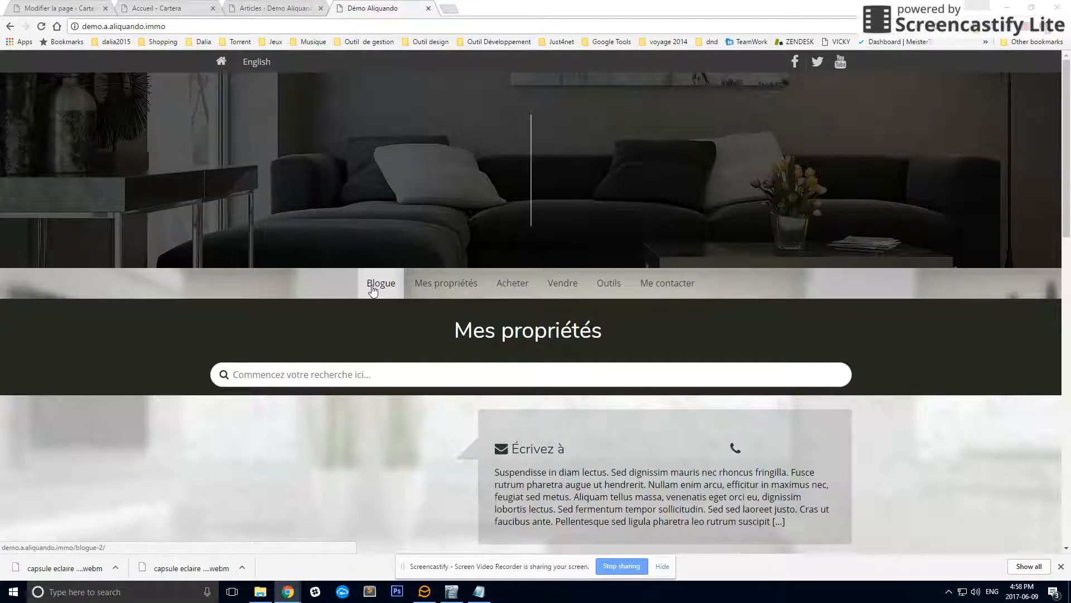
{"action": "left_click", "coordinate": [382, 286]}
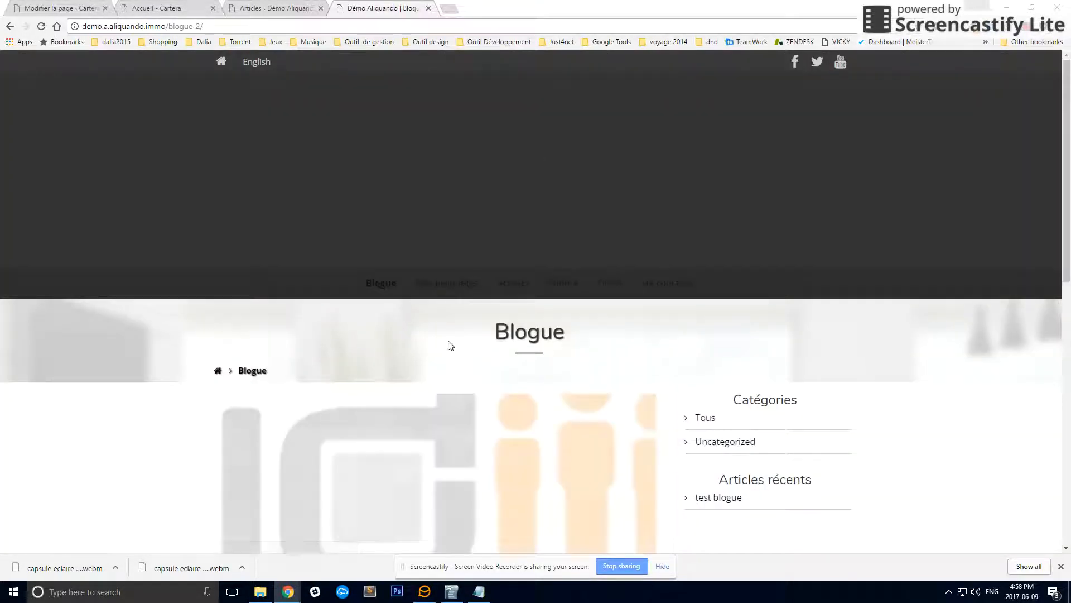
{"action": "scroll", "coordinate": [469, 346], "scroll_direction": "down", "scroll_amount": 3}
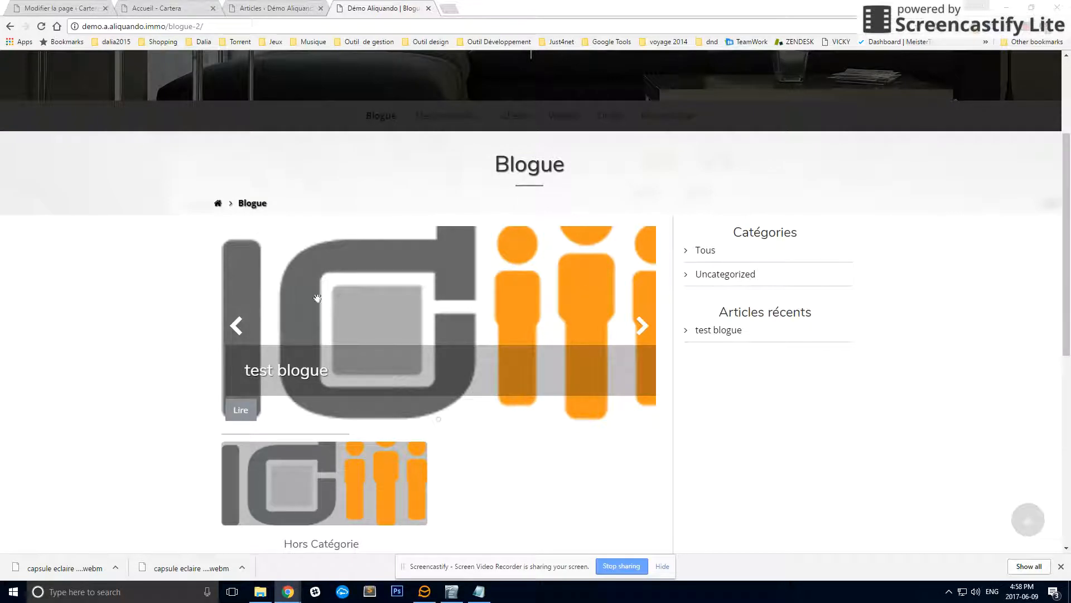
{"action": "scroll", "coordinate": [467, 371], "scroll_direction": "down", "scroll_amount": 5}
{"action": "scroll", "coordinate": [492, 371], "scroll_direction": "up", "scroll_amount": 5}
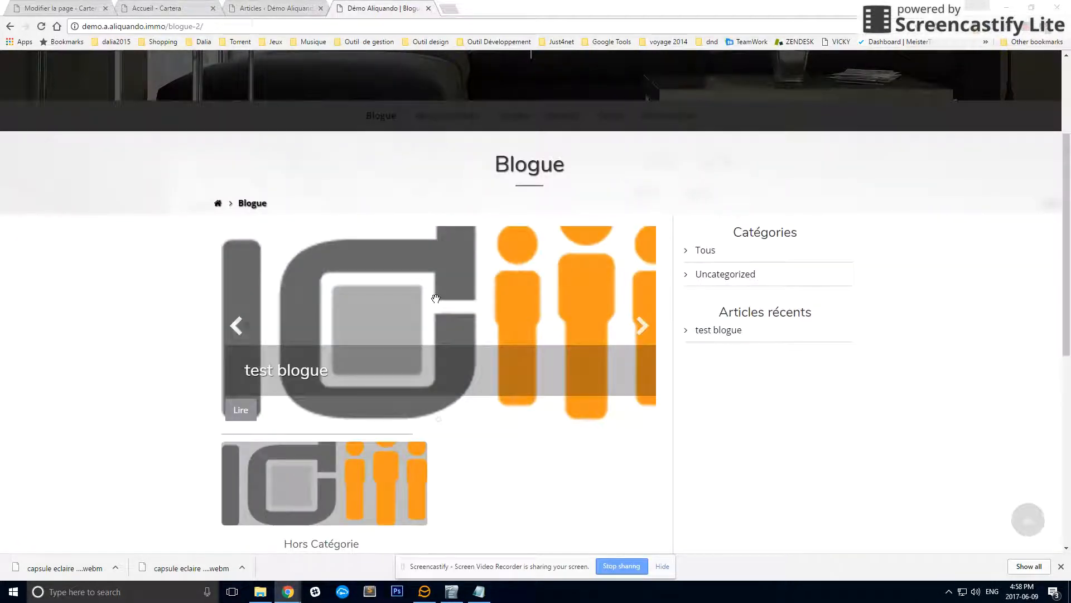
{"action": "scroll", "coordinate": [681, 330], "scroll_direction": "down", "scroll_amount": 2}
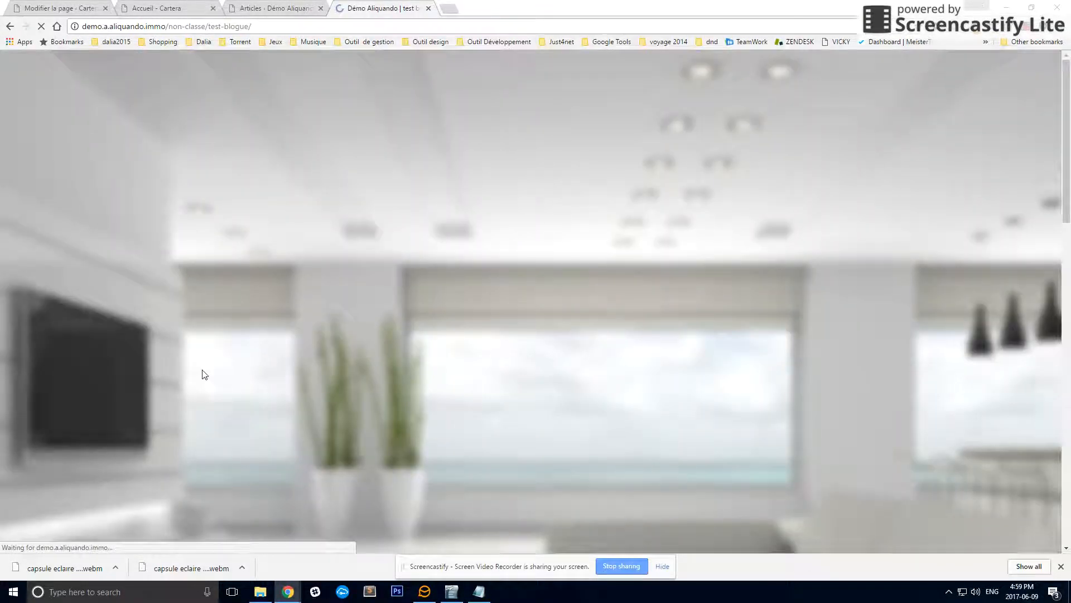
Open the "test blogue" article on the public site and examine its text, image and share options
{"action": "scroll", "coordinate": [191, 371], "scroll_direction": "down", "scroll_amount": 3}
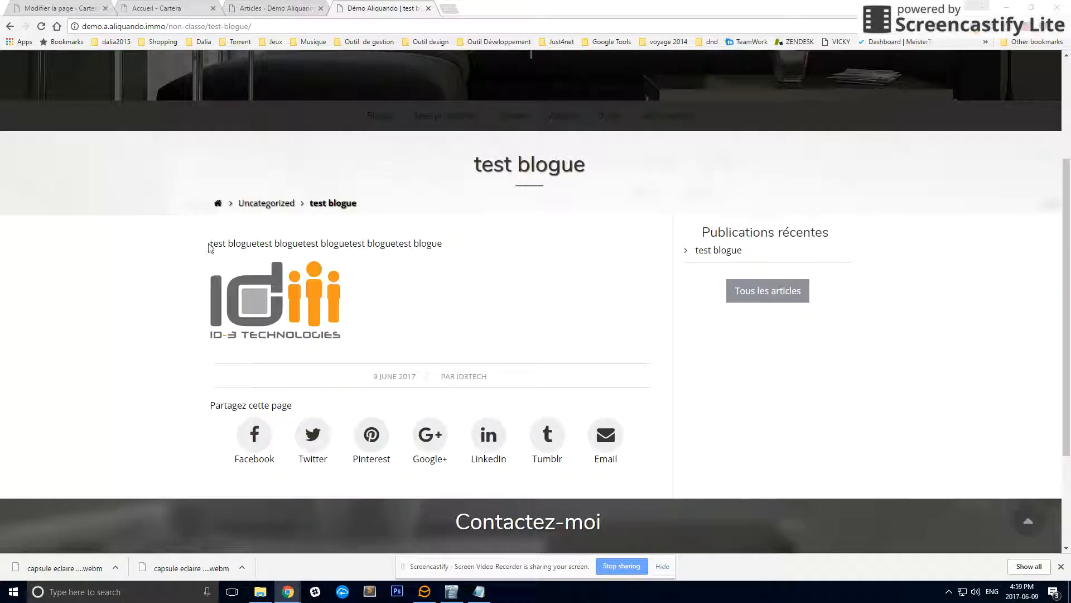
{"action": "left_click_drag", "start_coordinate": [210, 243], "coordinate": [455, 241]}
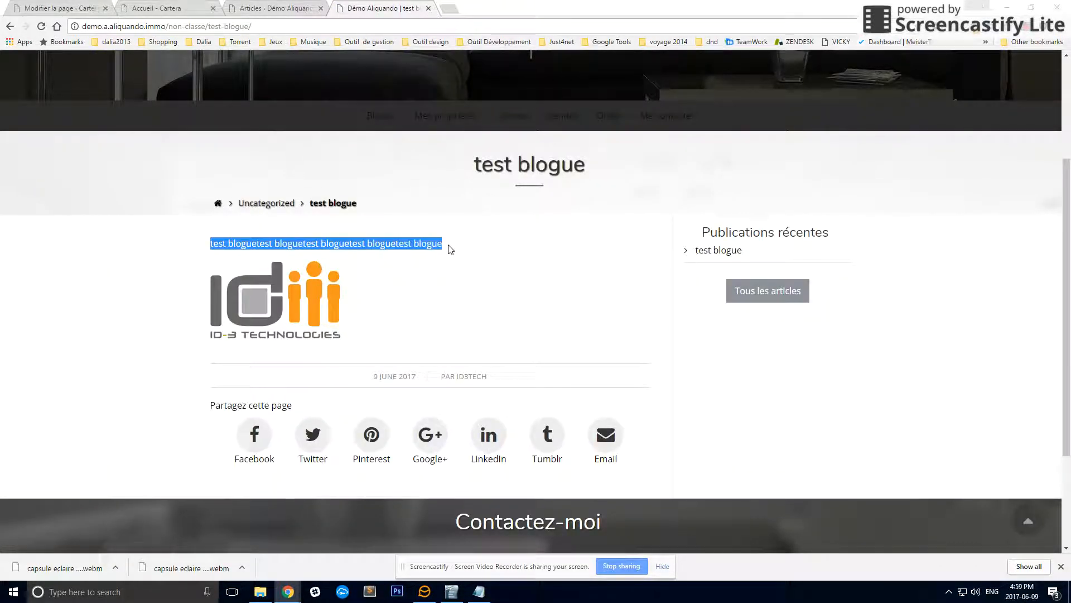
{"action": "left_click", "coordinate": [444, 249]}
{"action": "left_click_drag", "start_coordinate": [162, 313], "coordinate": [407, 304]}
{"action": "left_click", "coordinate": [384, 312]}
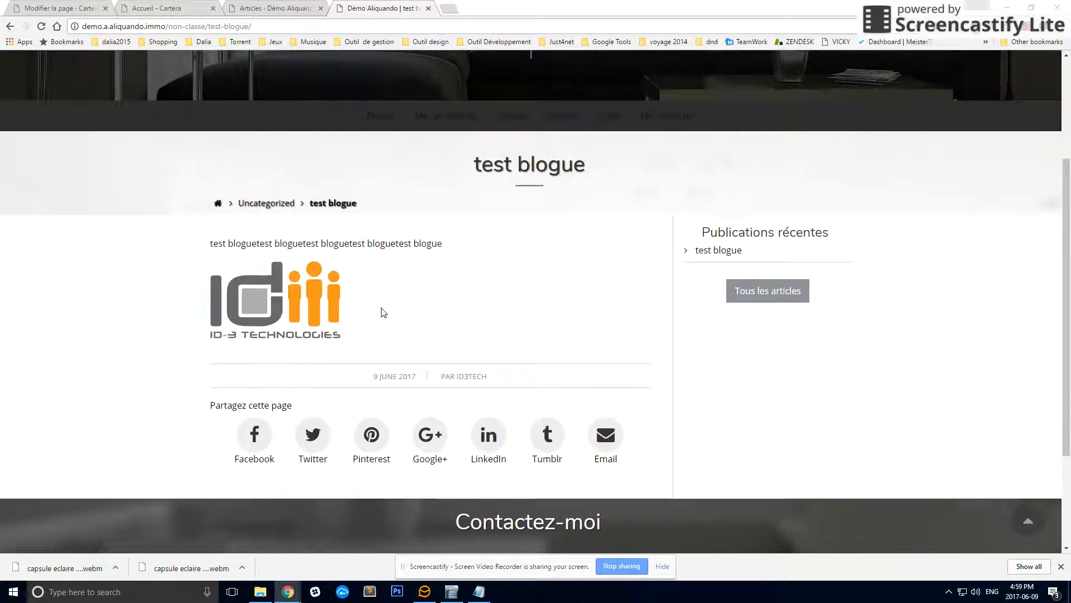
{"action": "scroll", "coordinate": [468, 229], "scroll_direction": "up", "scroll_amount": 3}
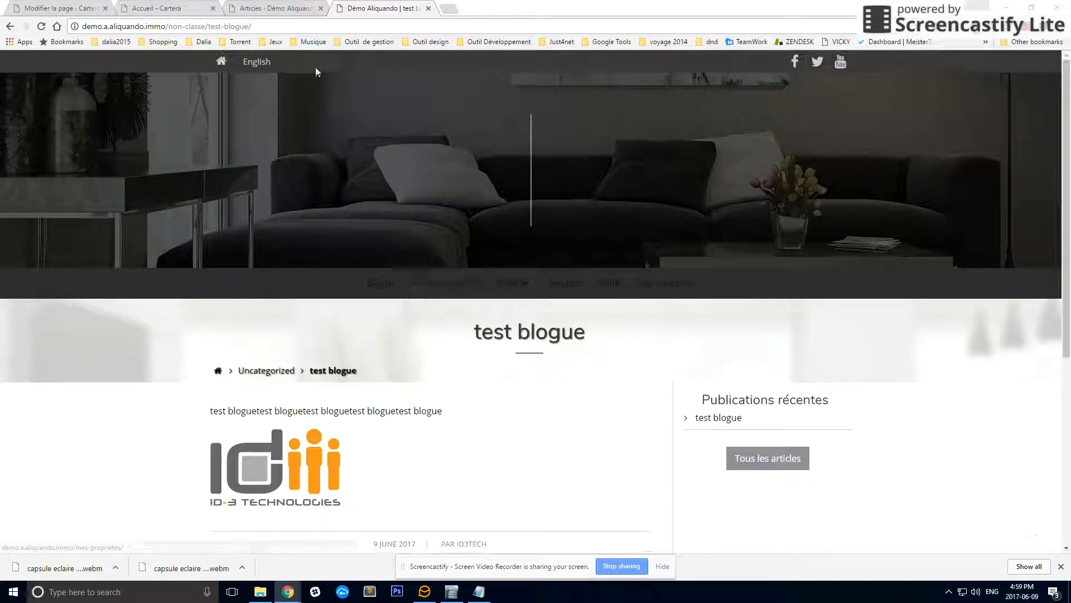
Switch to the WordPress admin, list all articles and open "test blogue" in the editor
{"action": "left_click", "coordinate": [279, 8]}
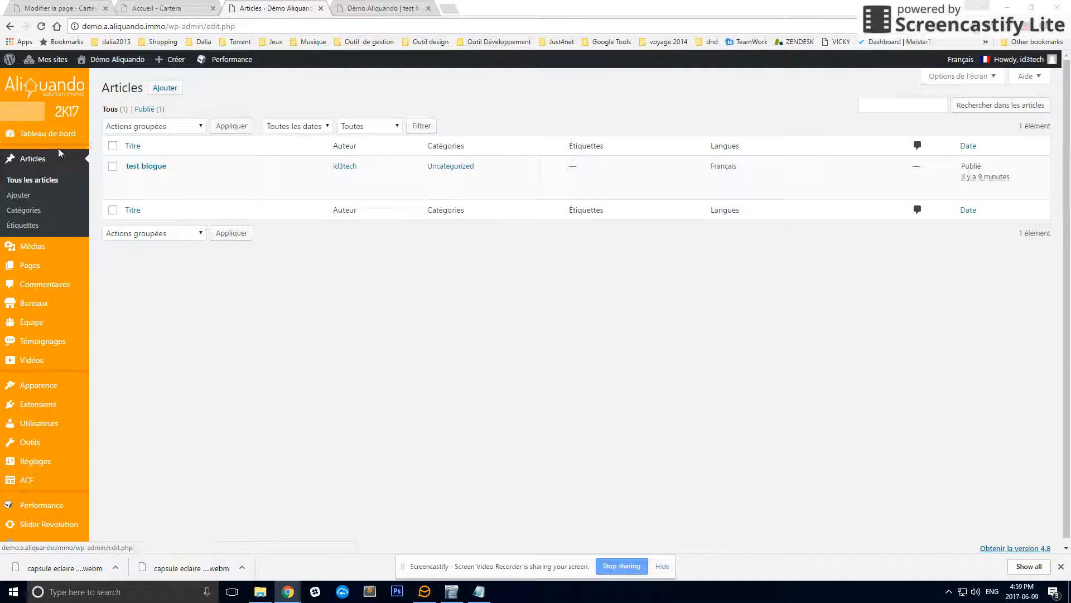
{"action": "left_click", "coordinate": [33, 162]}
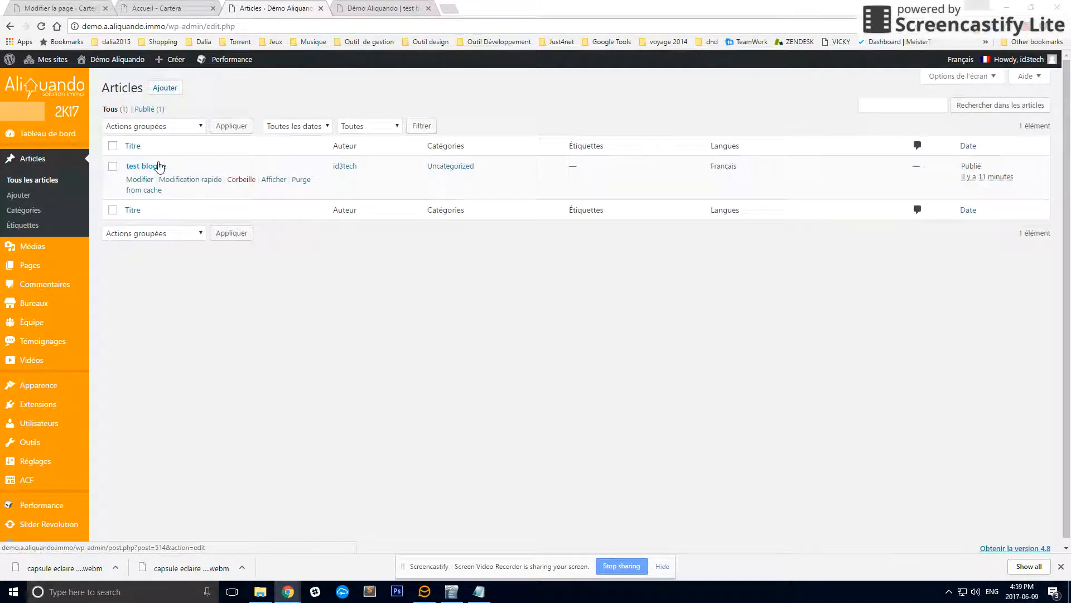
{"action": "left_click", "coordinate": [159, 166]}
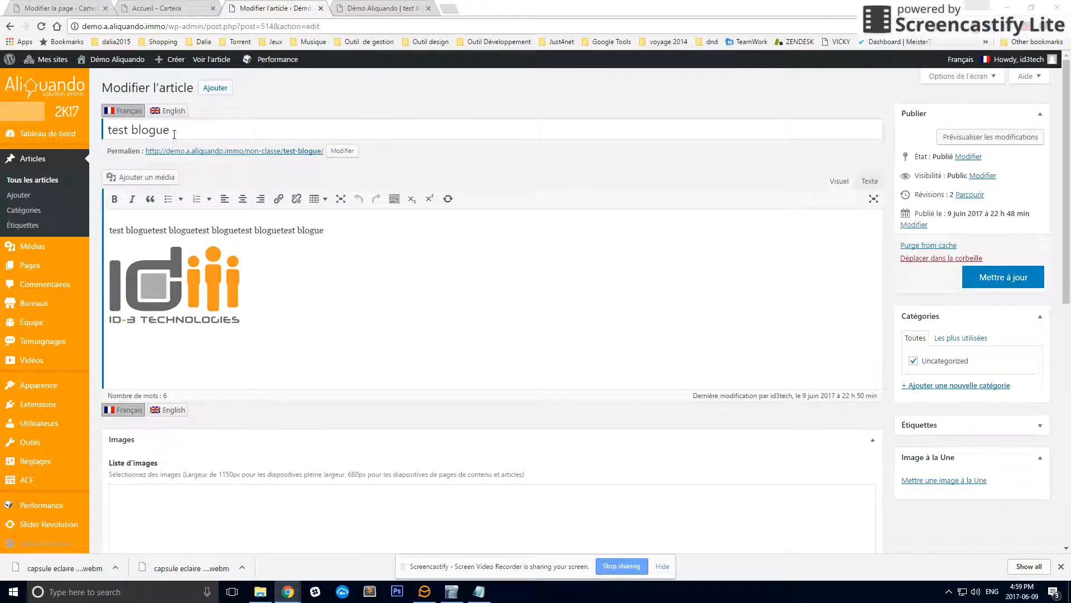
Examine the title, body text and logo image of the "test blogue" article in the editor
{"action": "left_click_drag", "start_coordinate": [183, 132], "coordinate": [29, 136]}
{"action": "left_click_drag", "start_coordinate": [328, 234], "coordinate": [67, 255]}
{"action": "left_click_drag", "start_coordinate": [247, 288], "coordinate": [112, 289]}
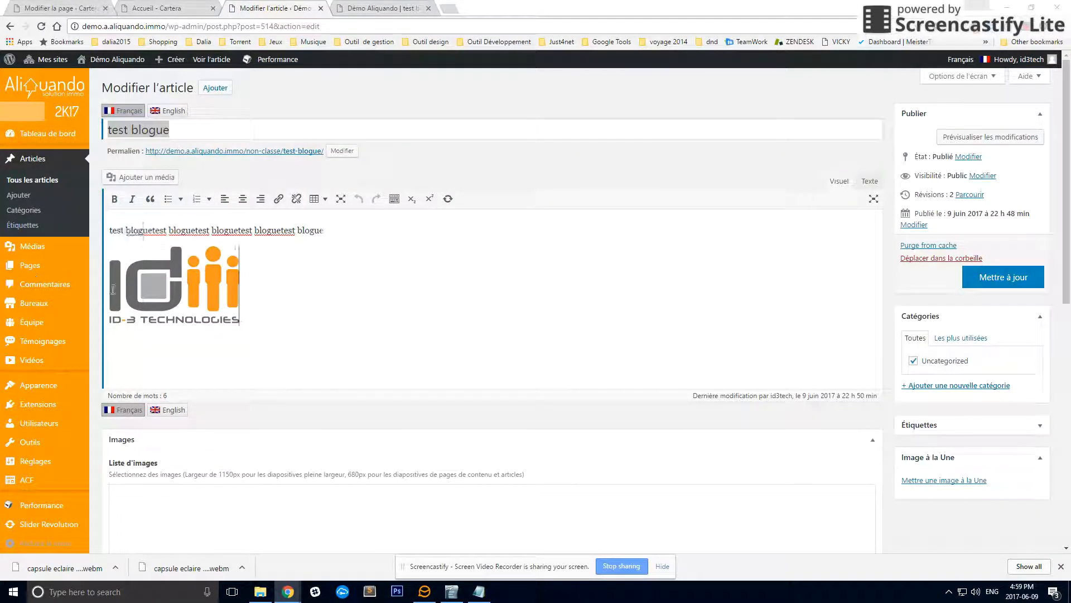
{"action": "left_click", "coordinate": [471, 172]}
{"action": "left_click", "coordinate": [295, 294]}
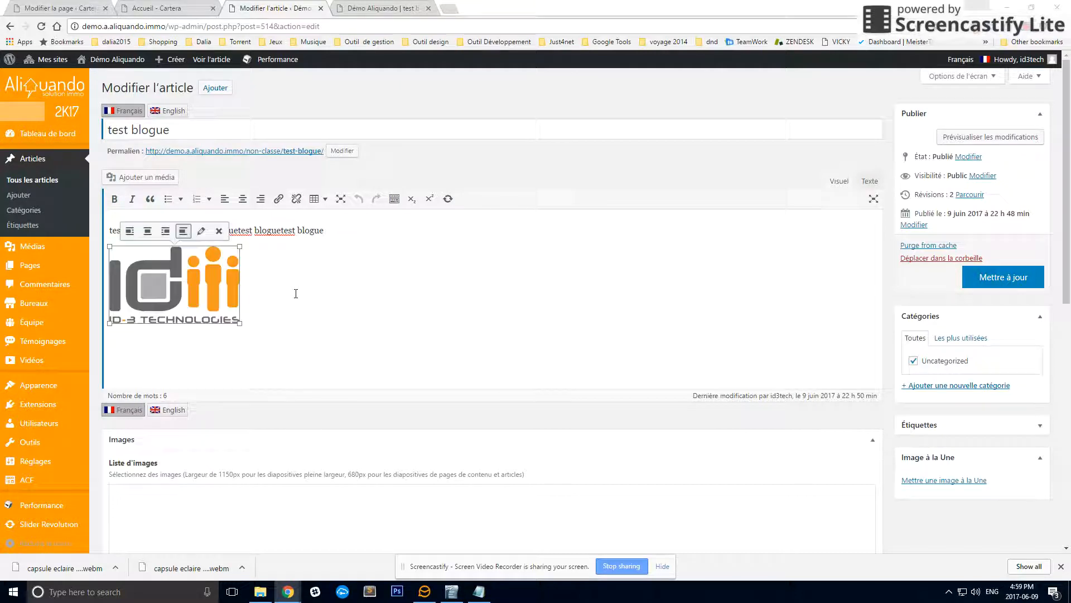
{"action": "left_click", "coordinate": [300, 296]}
{"action": "left_click", "coordinate": [486, 165]}
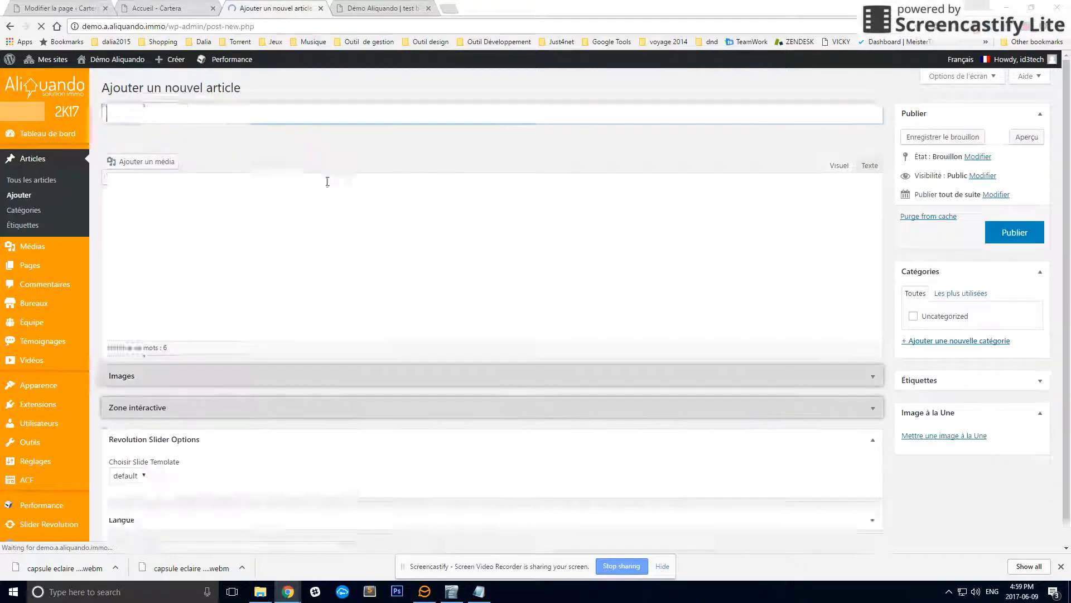
Start a new French article titled "alloalloalloallo" and fill its body with three spaced paragraphs of repeated "allo"
{"action": "type", "text": "all"}
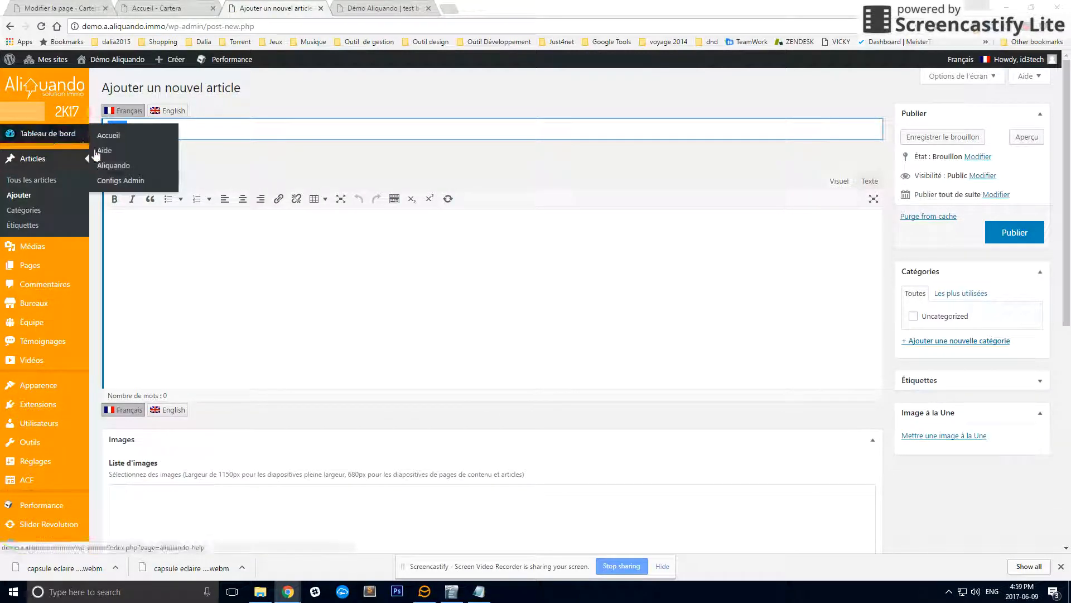
{"action": "type", "text": "oalloalloallo"}
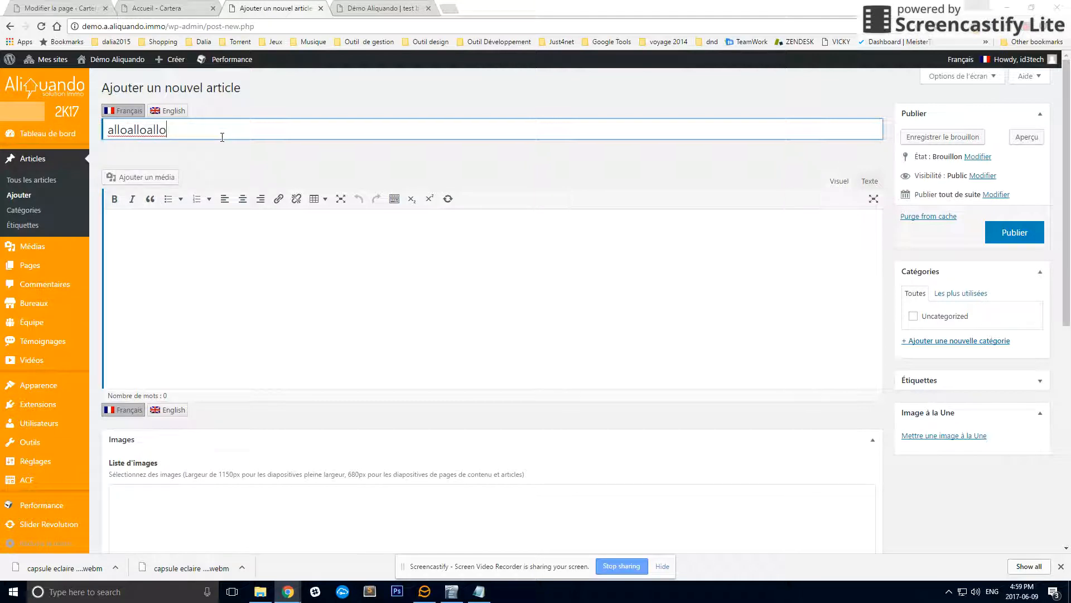
{"action": "left_click", "coordinate": [204, 228]}
{"action": "type", "text": "alloalloalloallo"}
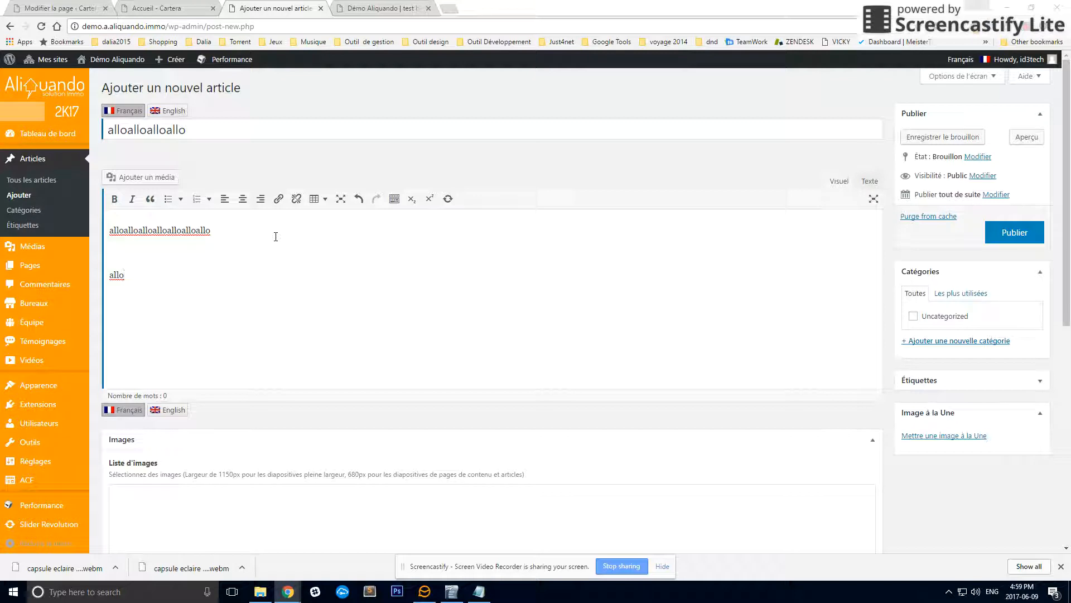
{"action": "type", "text": "allo alloallo alloallo"}
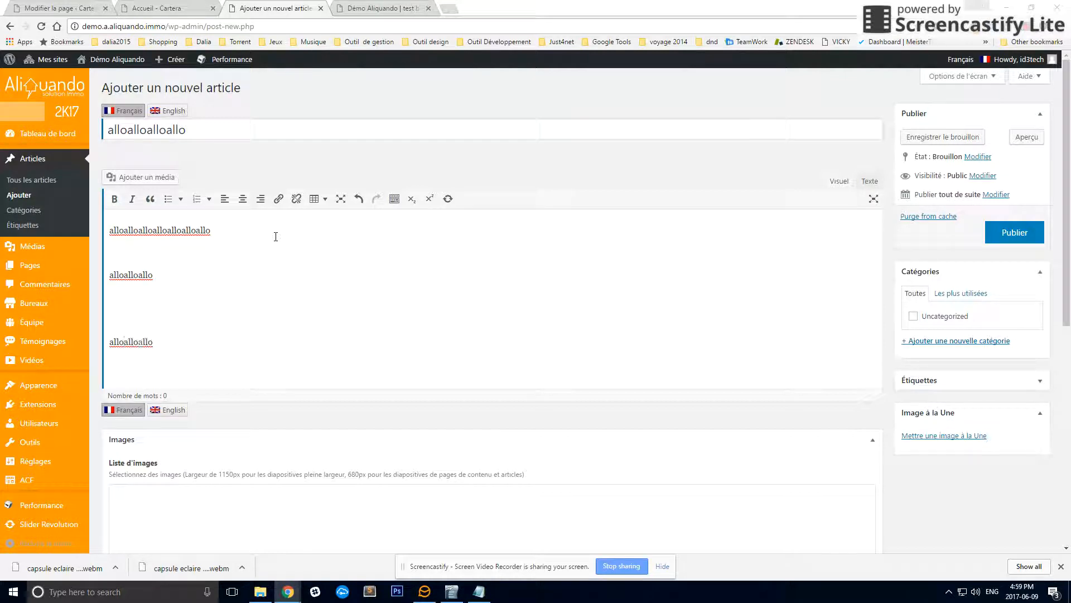
{"action": "key", "text": "Return"}
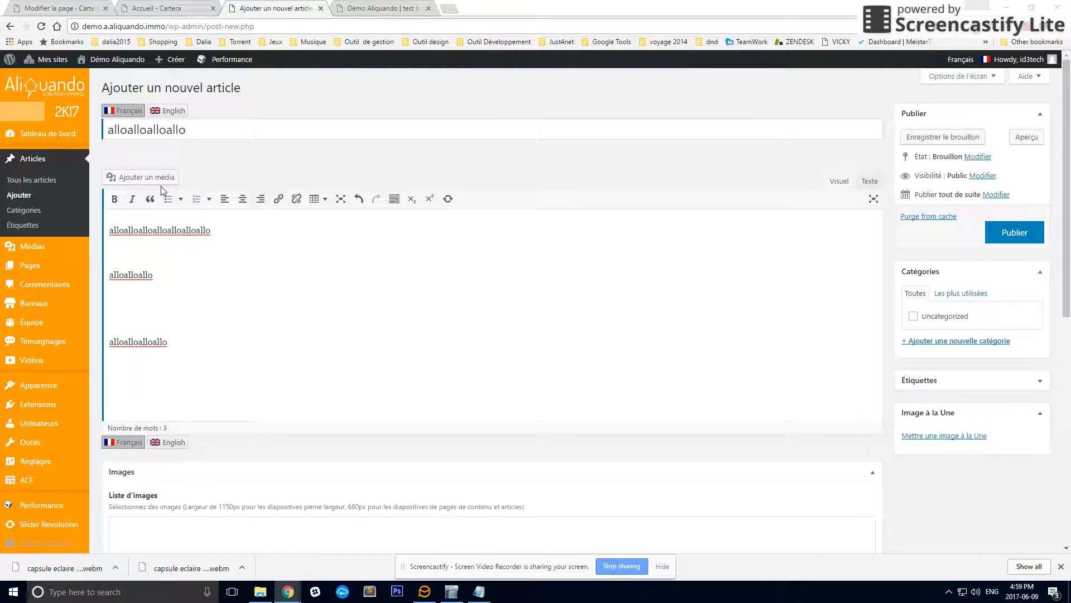
Insert 18939_profile_picture.jpg from the media library below the text at its original size of 200 × 244
{"action": "left_click", "coordinate": [146, 177]}
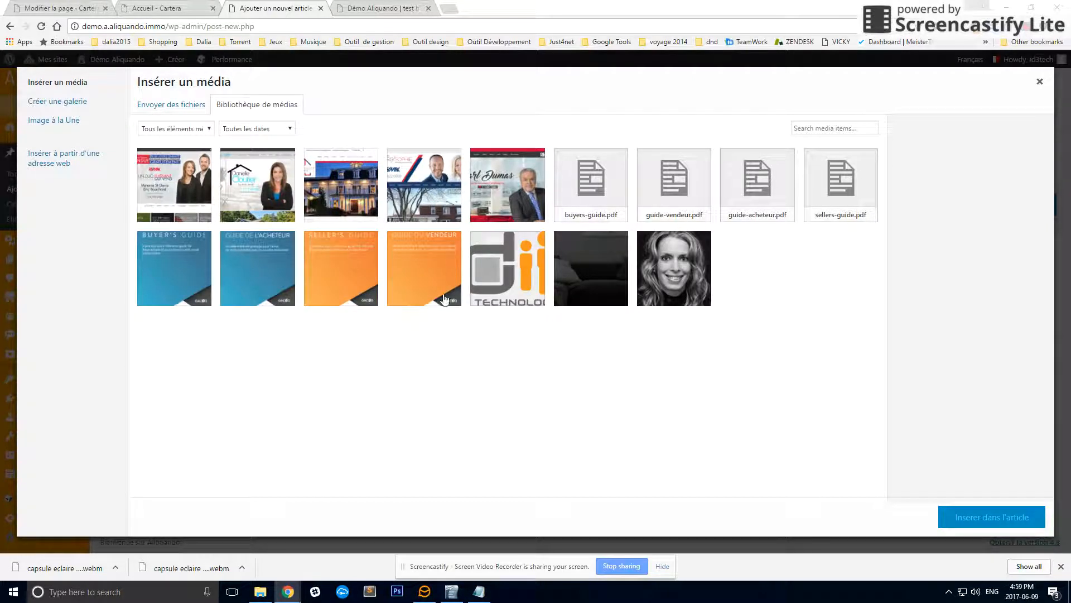
{"action": "left_click", "coordinate": [709, 305]}
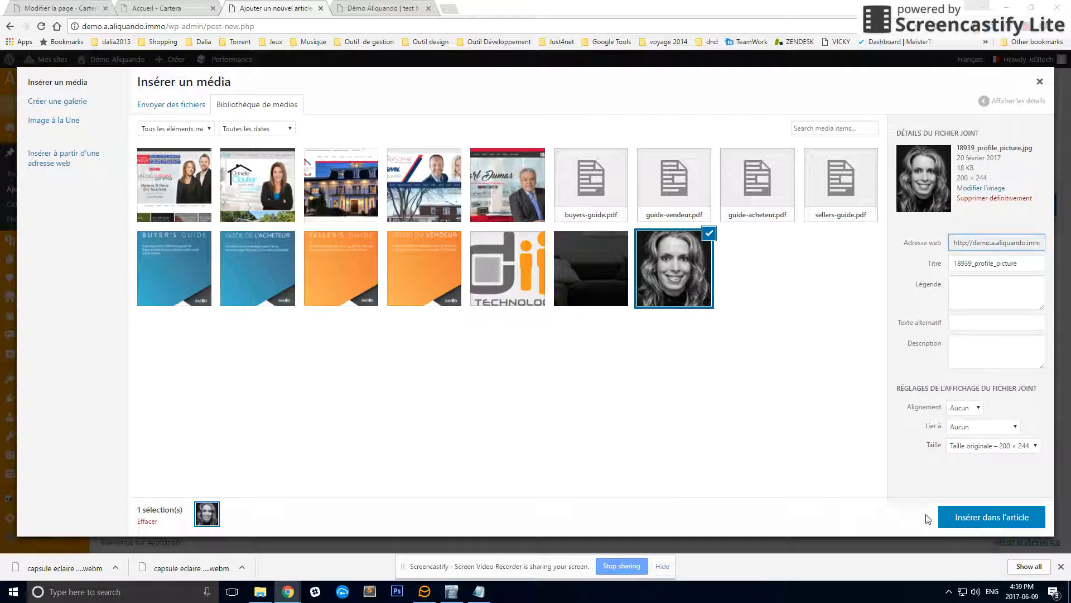
{"action": "left_click", "coordinate": [1024, 453]}
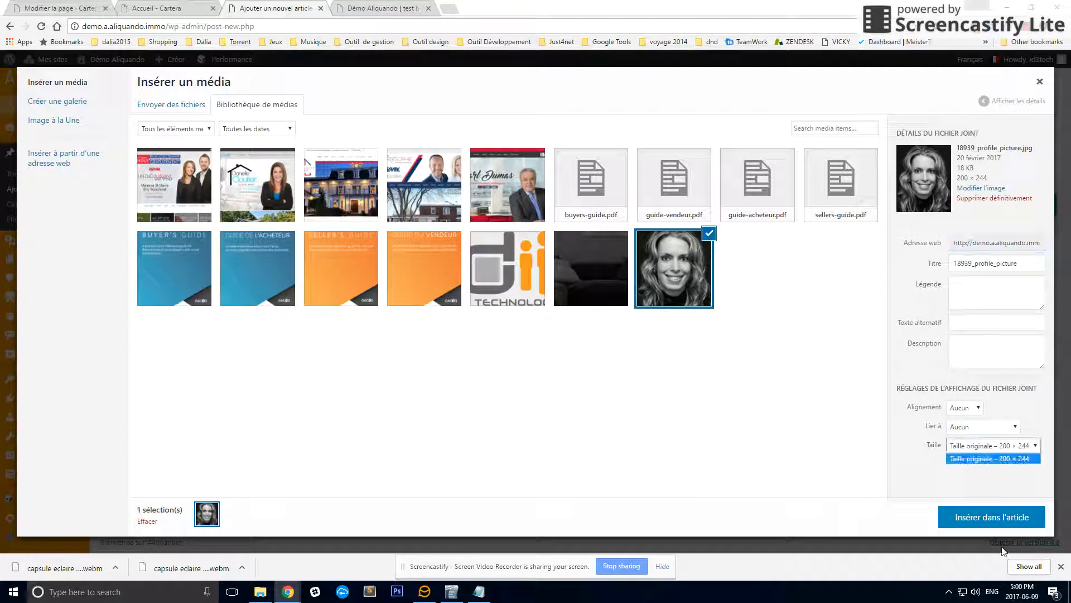
{"action": "left_click", "coordinate": [977, 466]}
{"action": "left_click", "coordinate": [957, 453]}
{"action": "left_click", "coordinate": [971, 466]}
{"action": "left_click", "coordinate": [975, 452]}
{"action": "left_click", "coordinate": [951, 458]}
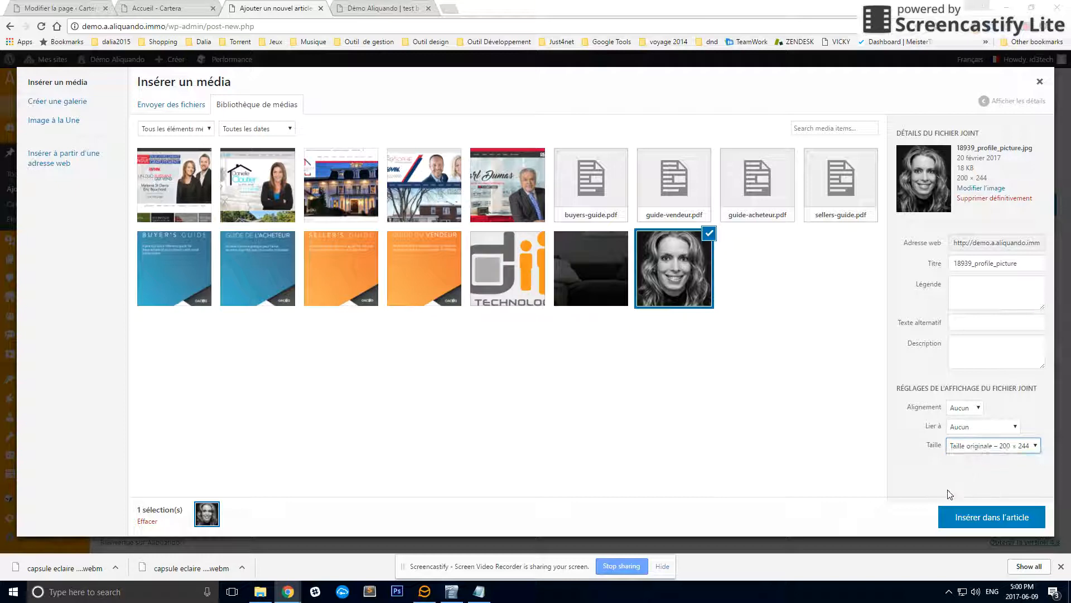
{"action": "left_click", "coordinate": [990, 464]}
{"action": "left_click", "coordinate": [966, 515]}
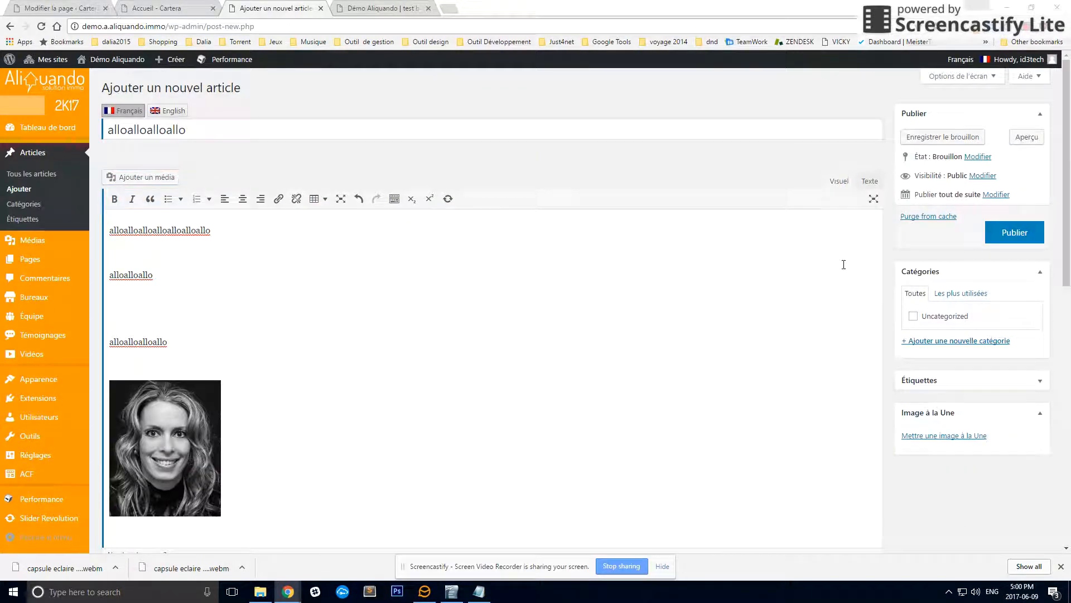
Publish the new article and reload the public "test blogue" page to check its recent publications list
{"action": "left_click", "coordinate": [1001, 240]}
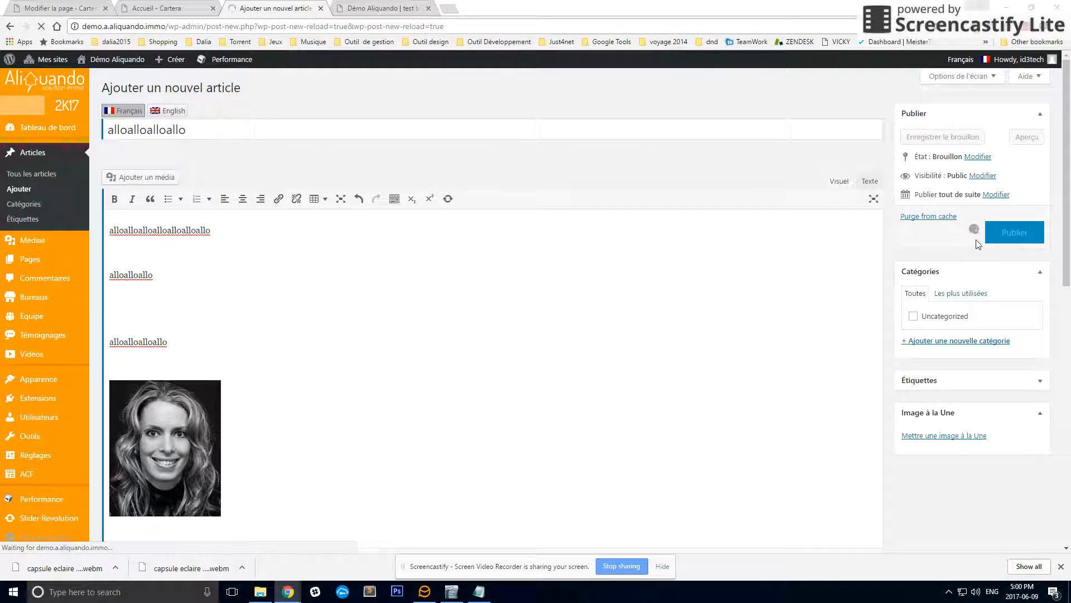
{"action": "left_click", "coordinate": [369, 9]}
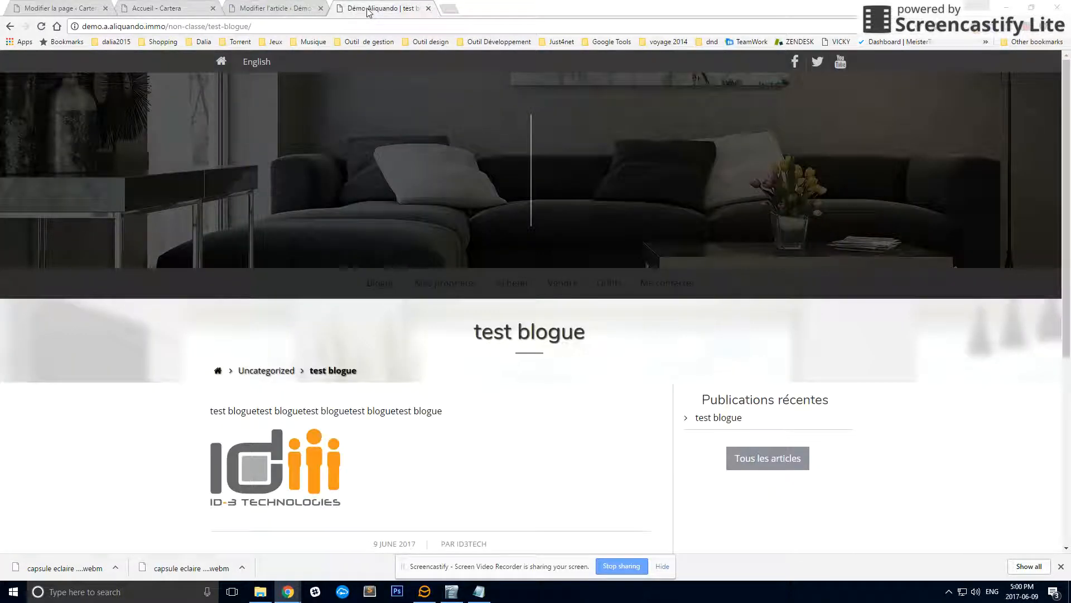
{"action": "left_click", "coordinate": [42, 27]}
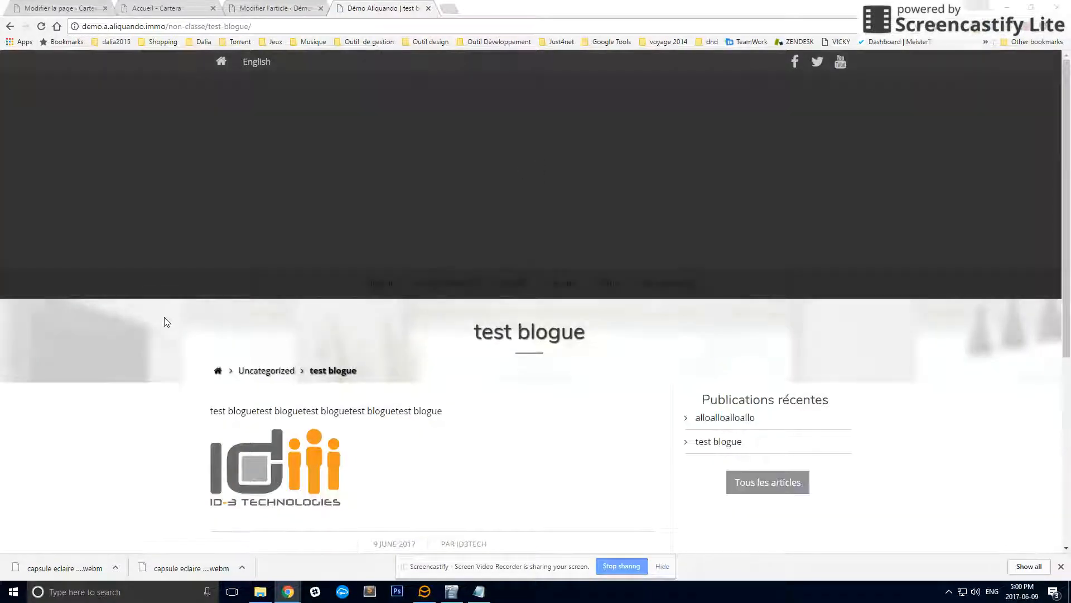
{"action": "scroll", "coordinate": [167, 435], "scroll_direction": "down", "scroll_amount": 3}
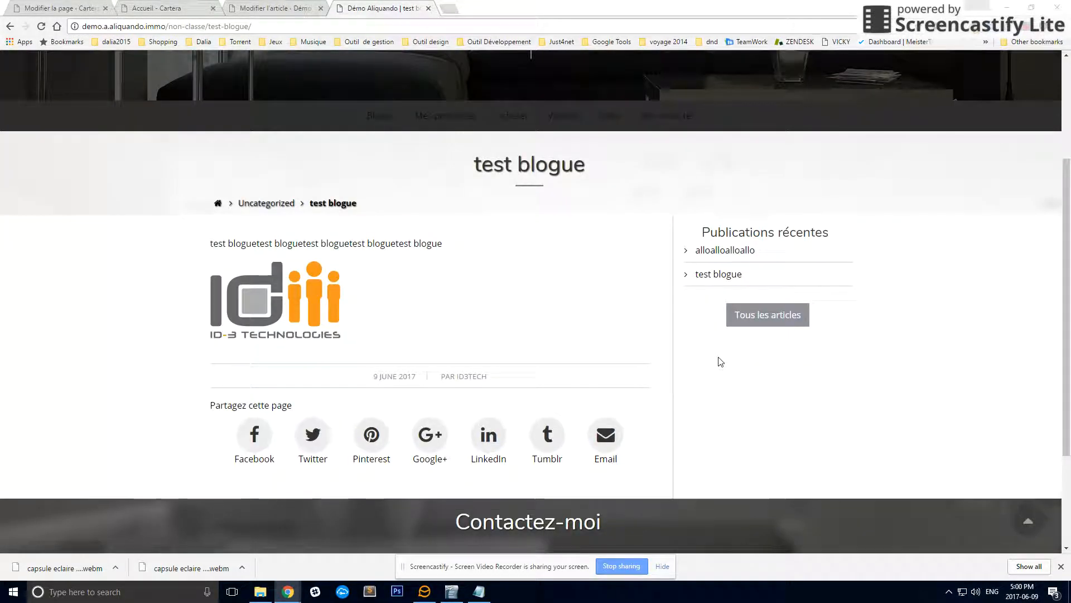
Open the "alloalloalloallo" article from the recent publications and examine its text and image on the public page
{"action": "left_click", "coordinate": [728, 253]}
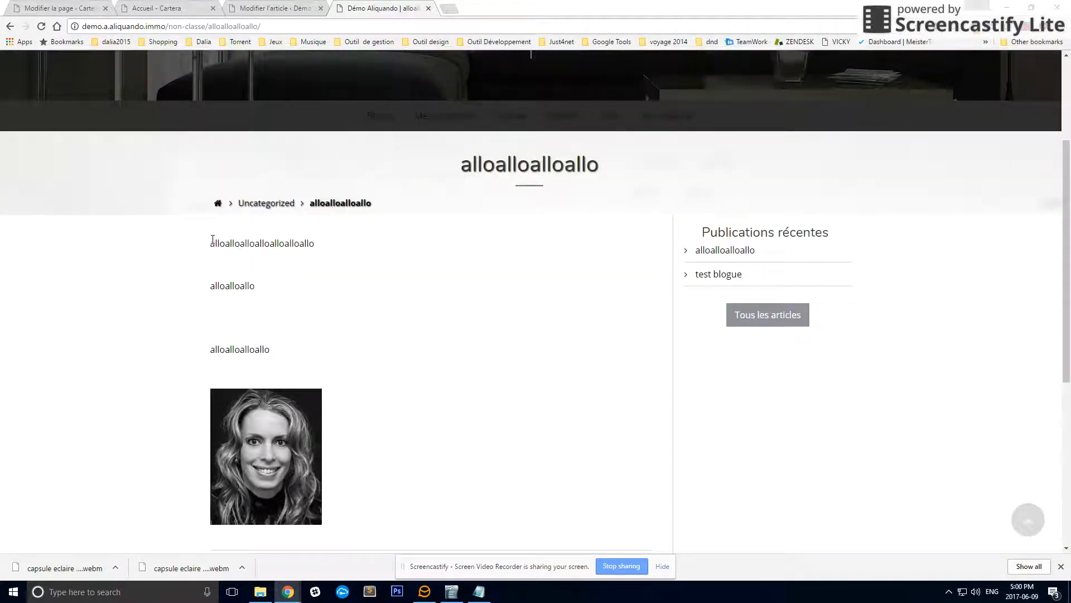
{"action": "left_click_drag", "start_coordinate": [212, 240], "coordinate": [364, 432]}
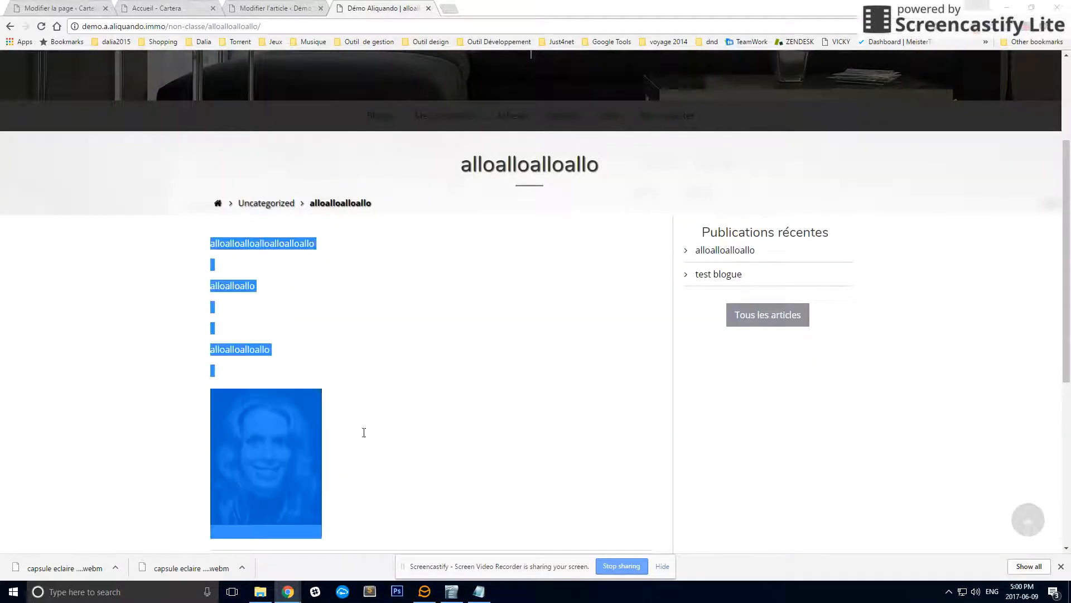
{"action": "left_click", "coordinate": [442, 421]}
{"action": "scroll", "coordinate": [442, 414], "scroll_direction": "up", "scroll_amount": 3}
{"action": "scroll", "coordinate": [451, 414], "scroll_direction": "down", "scroll_amount": 5}
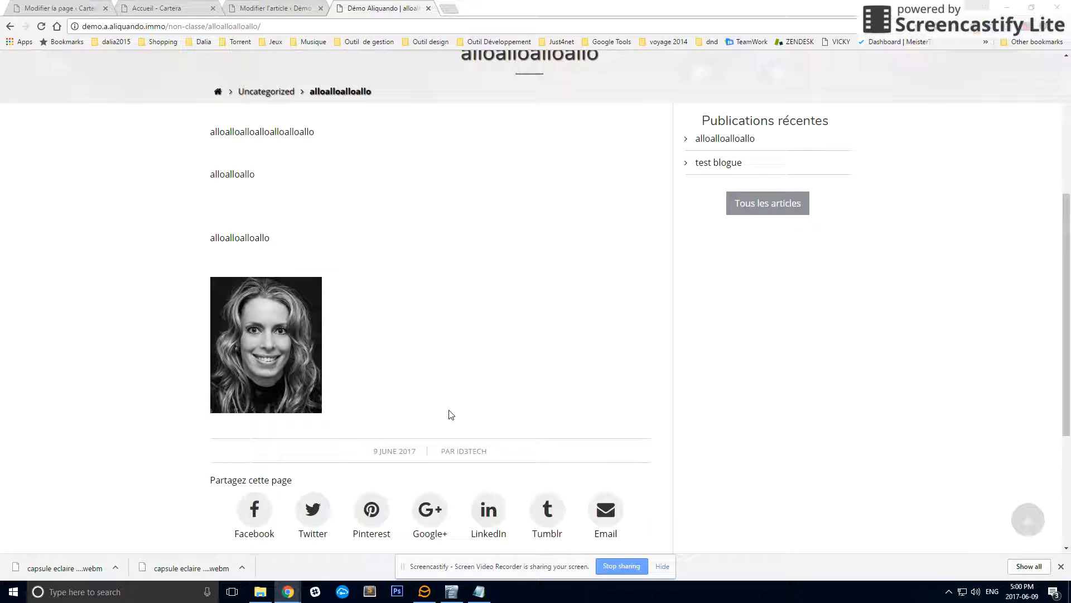
Return to the article editor and view the published "alloalloalloallo" article through its permalink, from header to contact section
{"action": "left_click", "coordinate": [242, 7]}
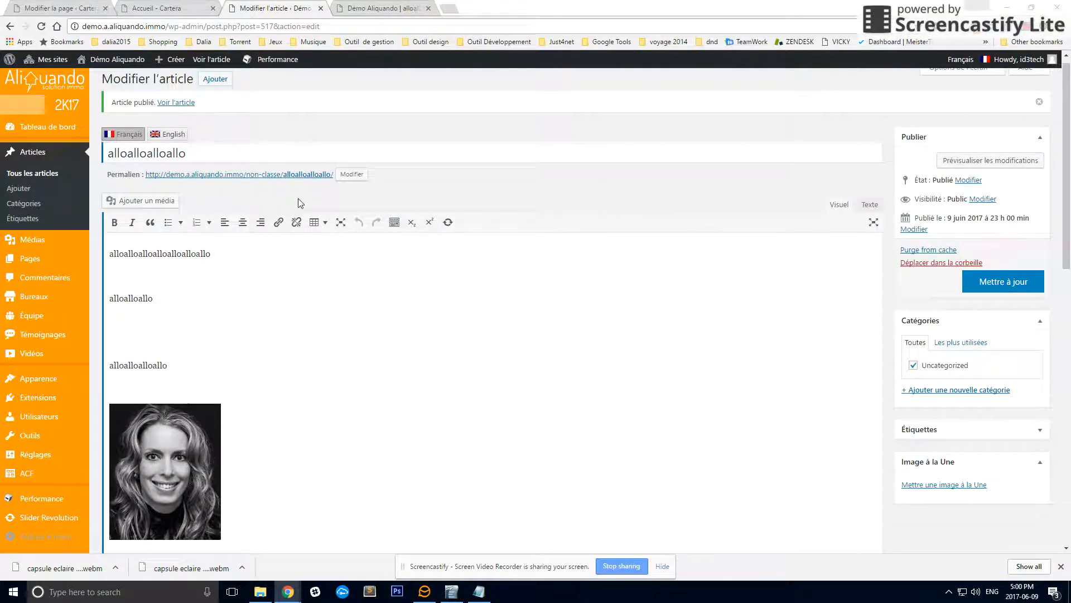
{"action": "left_click", "coordinate": [210, 178]}
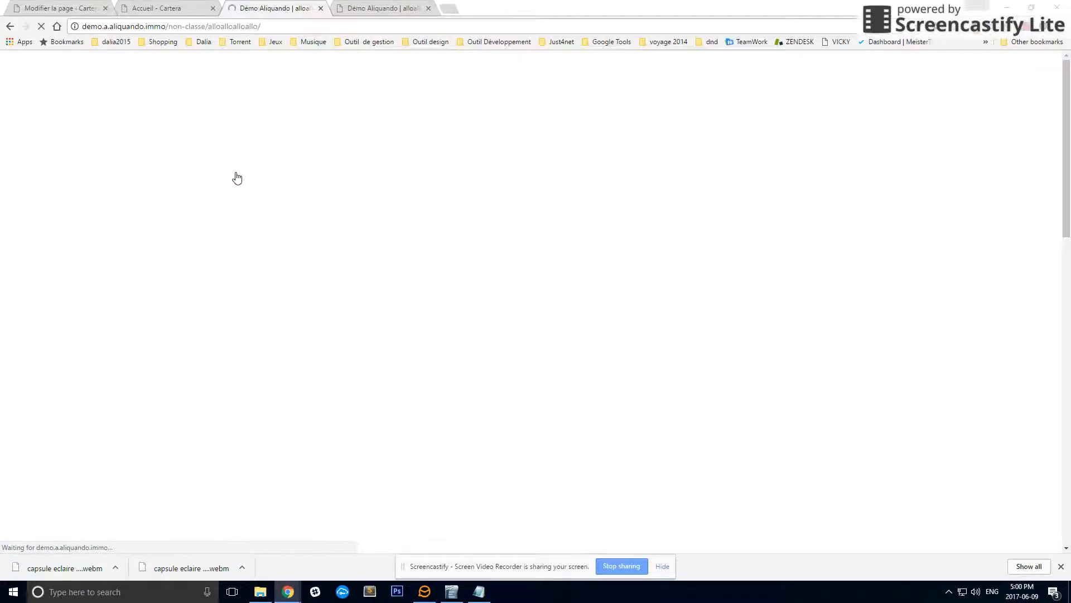
{"action": "scroll", "coordinate": [257, 302], "scroll_direction": "down", "scroll_amount": 4}
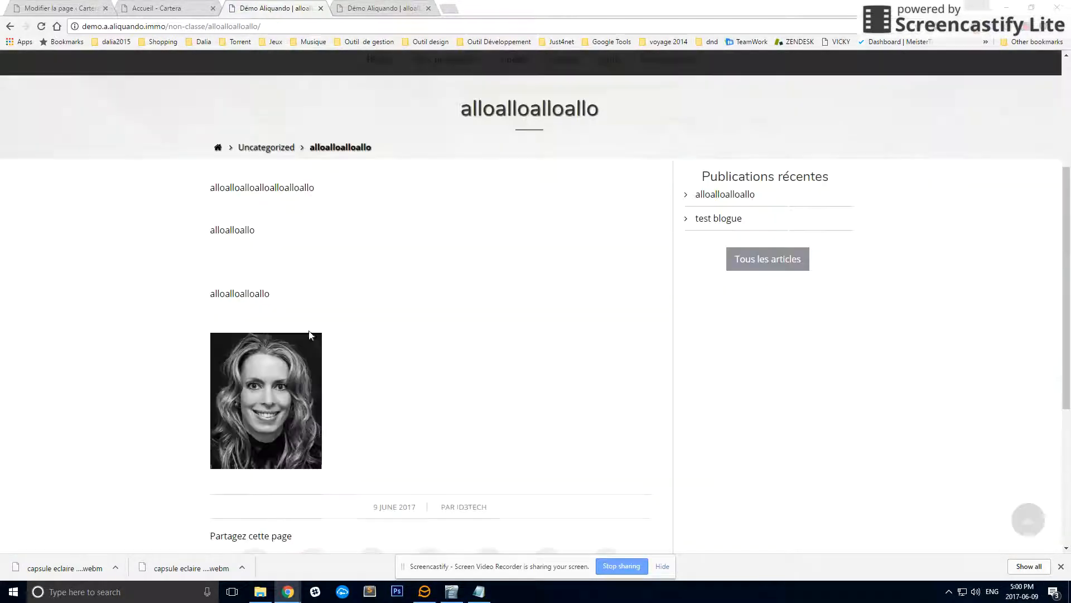
{"action": "scroll", "coordinate": [265, 291], "scroll_direction": "up", "scroll_amount": 4}
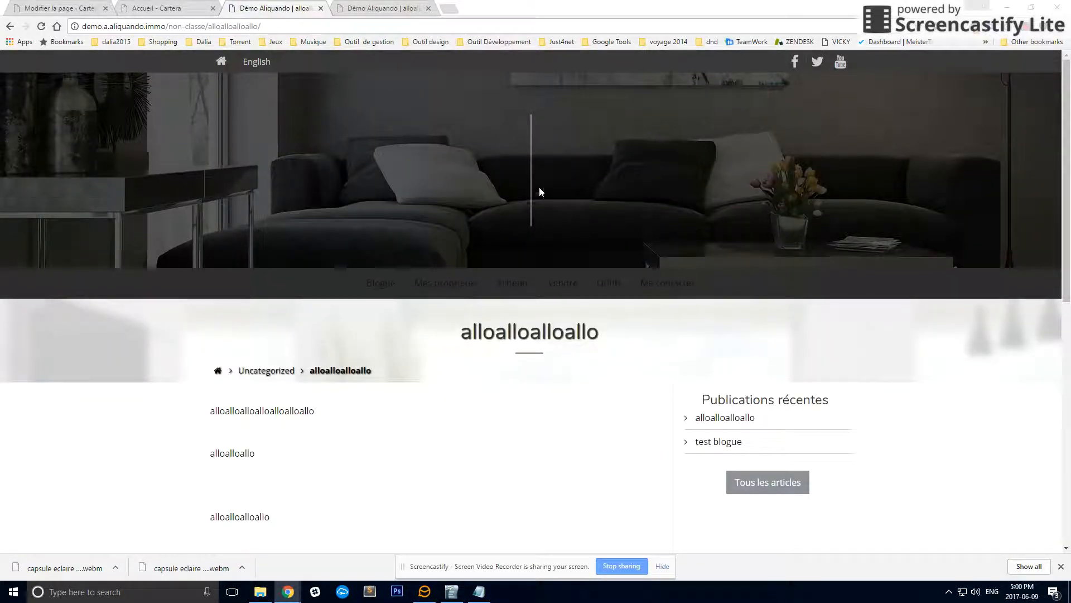
{"action": "scroll", "coordinate": [497, 218], "scroll_direction": "down", "scroll_amount": 8}
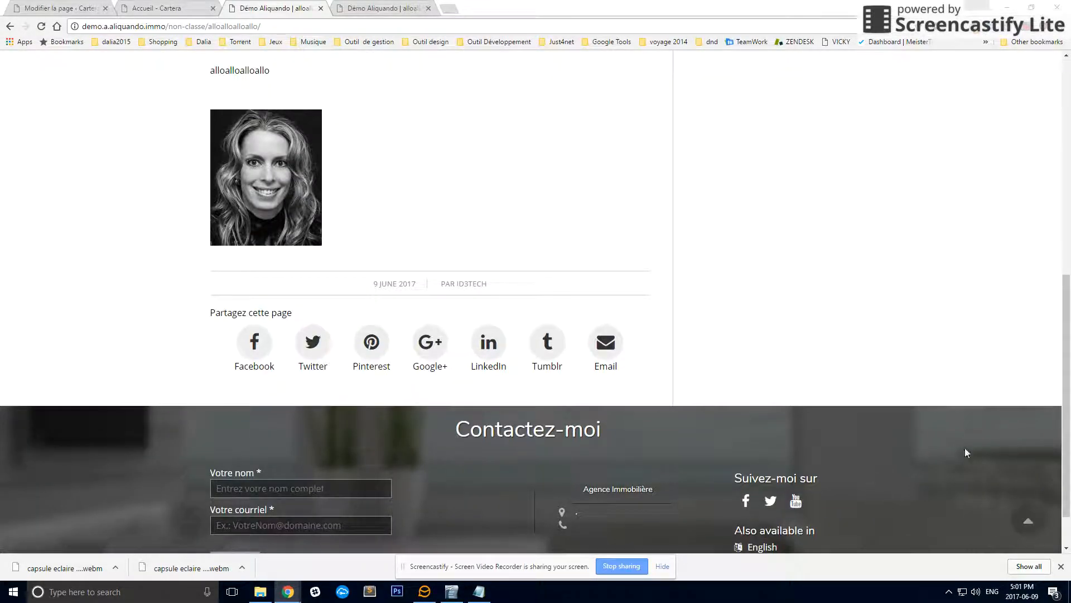
Open the WordPress articles list through the public article page's edit shortcut, and close the duplicate copy of the list
{"action": "mouse_move", "coordinate": [1025, 530]}
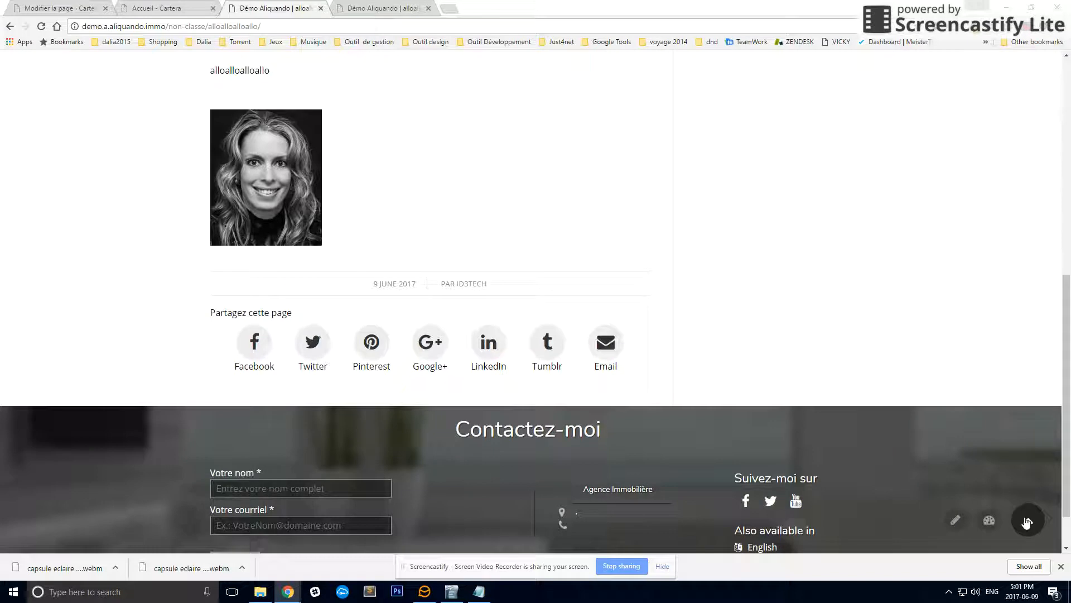
{"action": "left_click", "coordinate": [956, 521]}
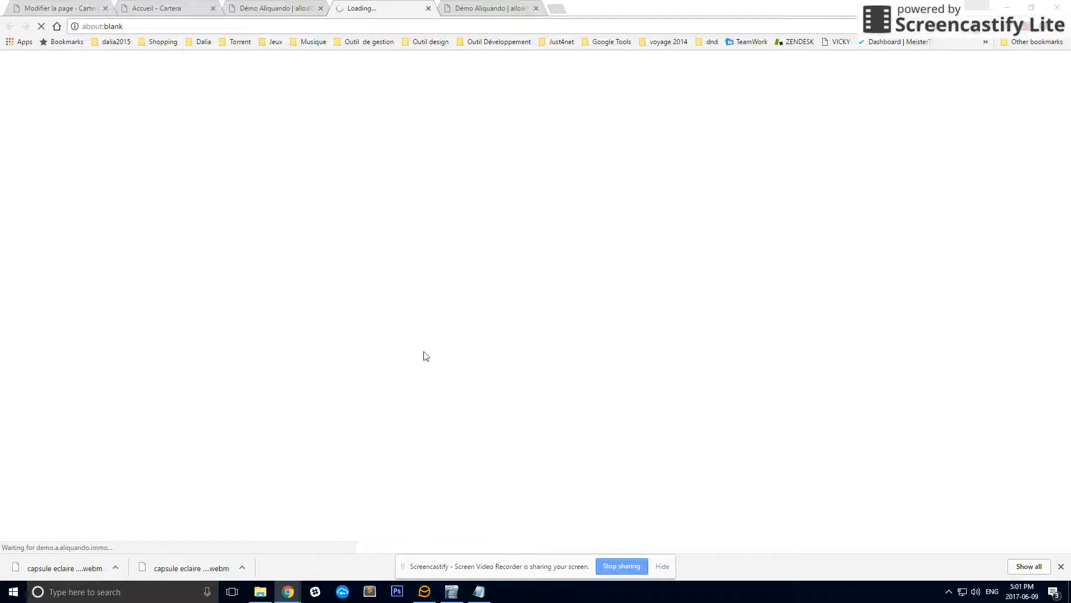
{"action": "left_click", "coordinate": [151, 7]}
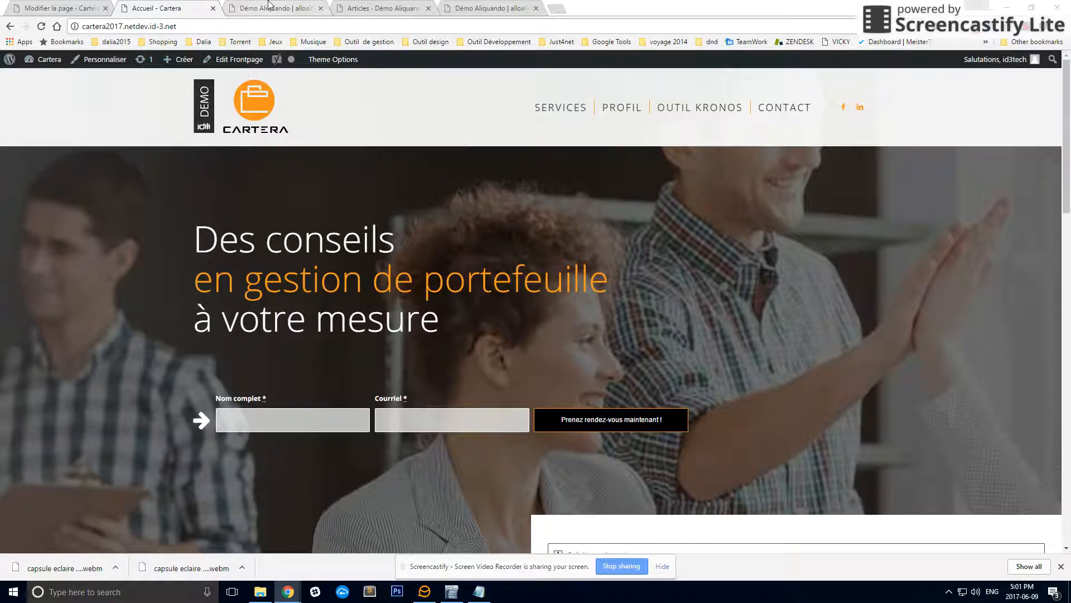
{"action": "key", "text": "ctrl+Tab"}
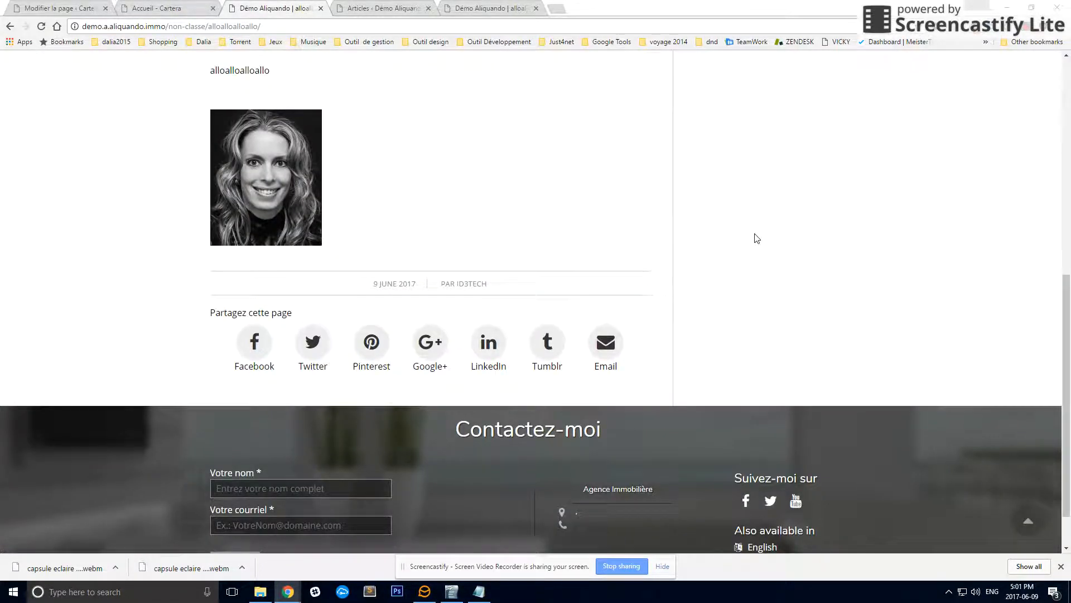
{"action": "scroll", "coordinate": [757, 238], "scroll_direction": "up", "scroll_amount": 5}
{"action": "scroll", "coordinate": [770, 255], "scroll_direction": "down", "scroll_amount": 5}
{"action": "left_click", "coordinate": [957, 523]}
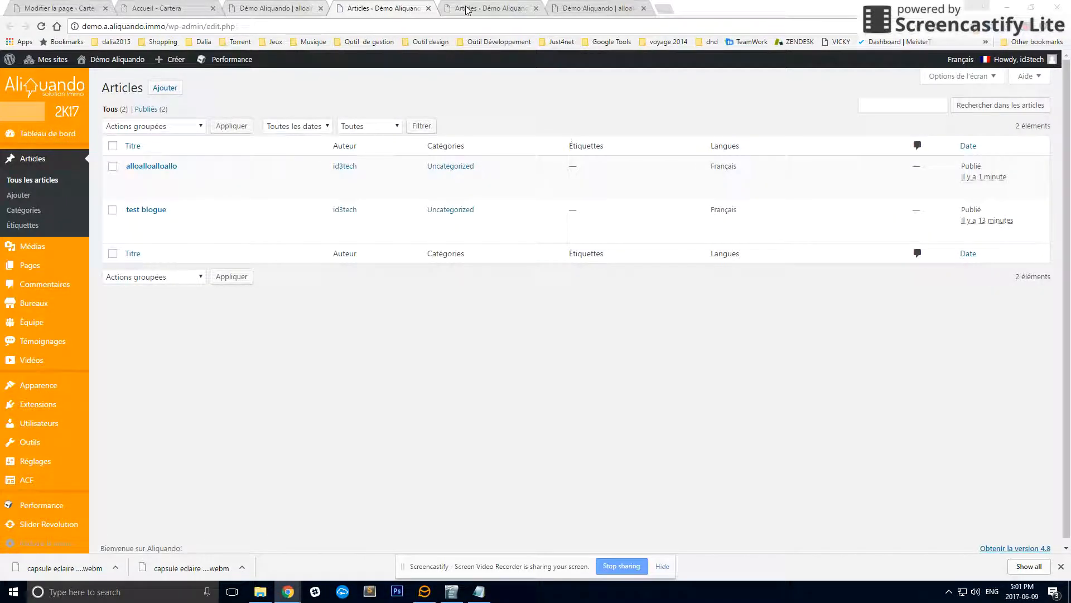
{"action": "left_click", "coordinate": [468, 9]}
{"action": "left_click", "coordinate": [536, 8]}
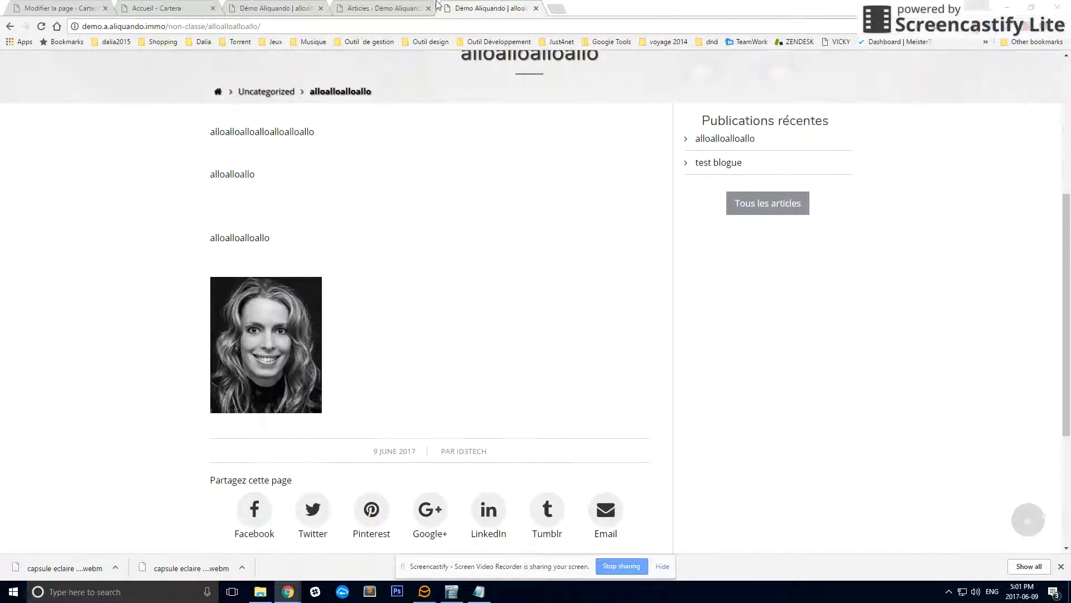
{"action": "left_click", "coordinate": [434, 7]}
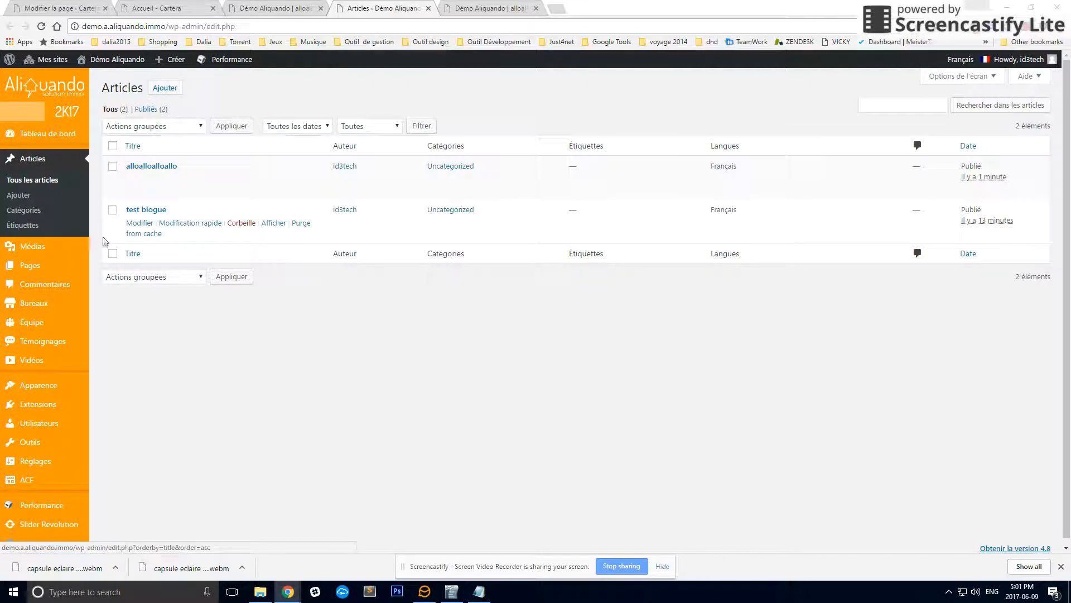
Add two new article categories named "test" and "recette", with no parent category
{"action": "left_click", "coordinate": [20, 211]}
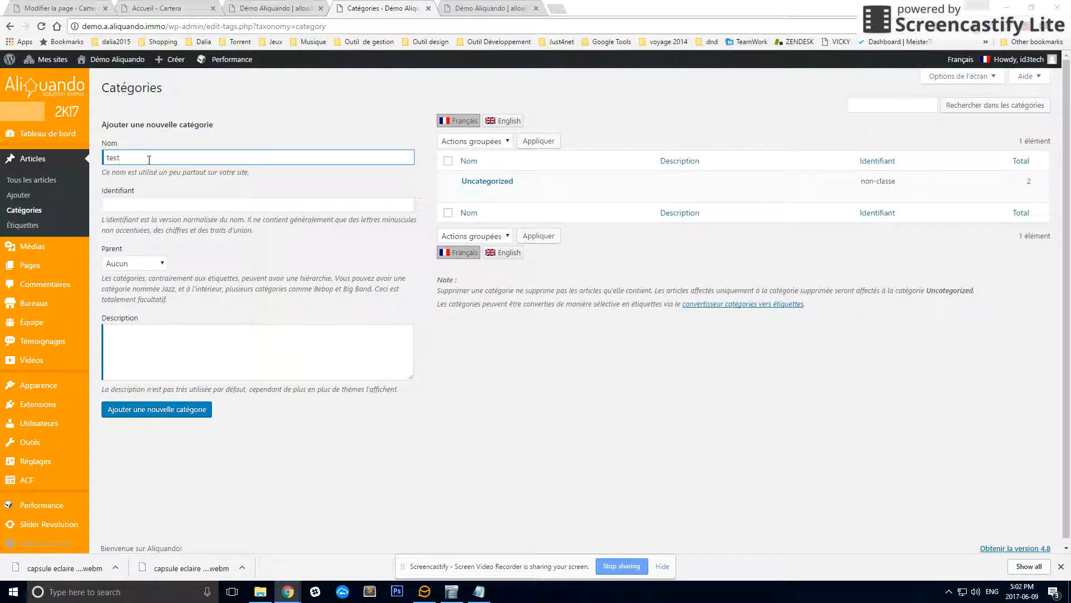
{"action": "left_click", "coordinate": [302, 128]}
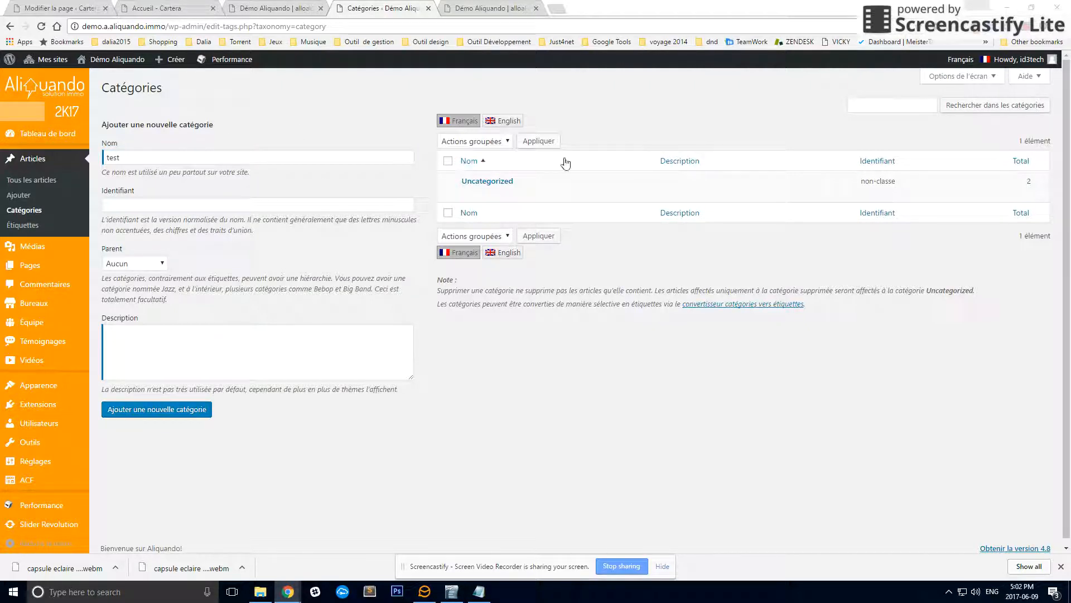
{"action": "left_click", "coordinate": [169, 410]}
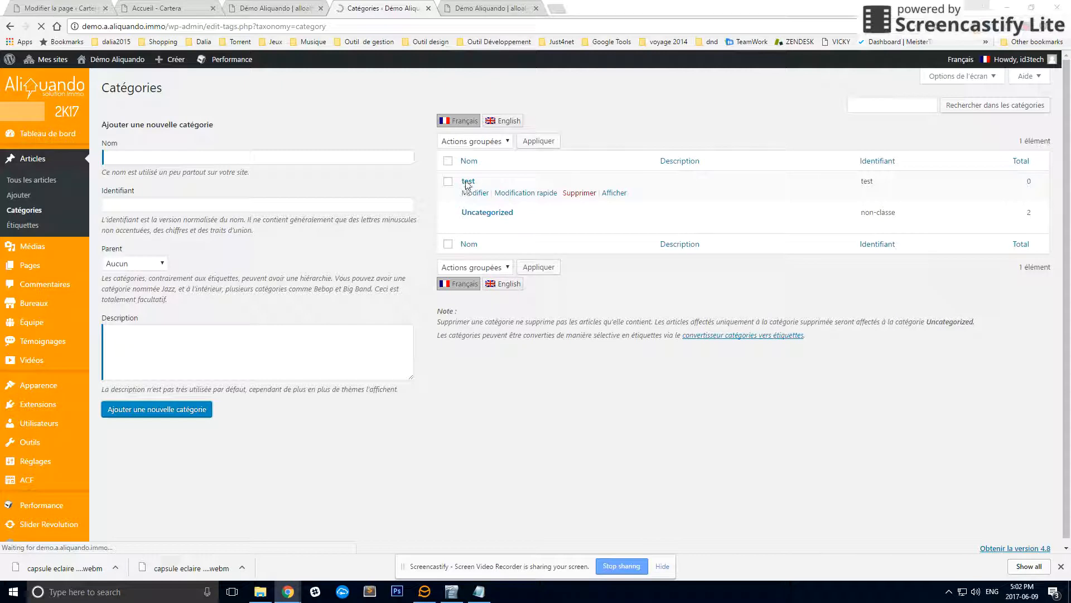
{"action": "left_click", "coordinate": [126, 158]}
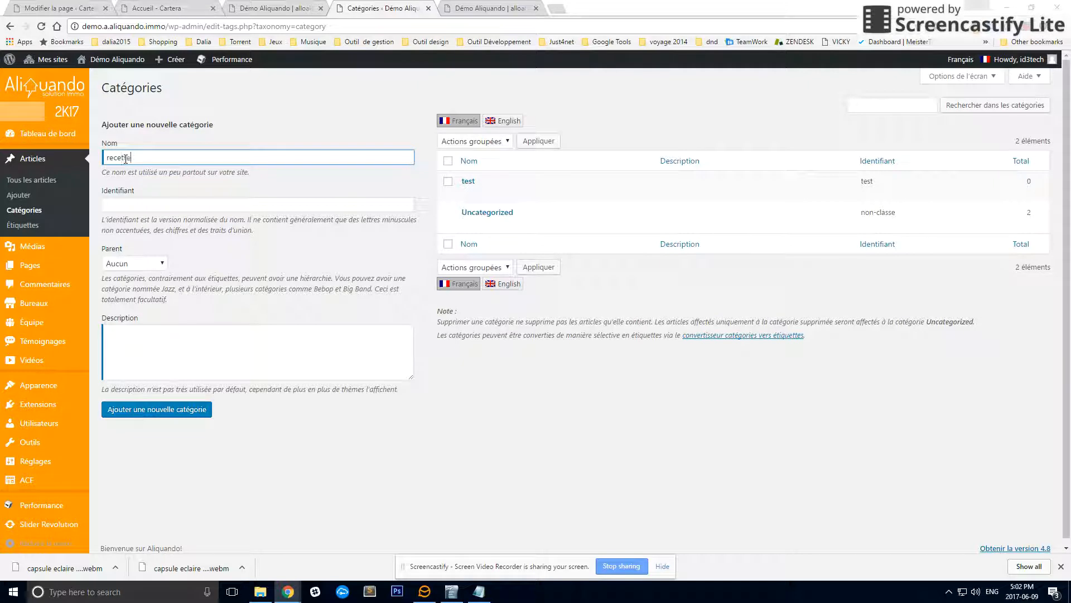
{"action": "left_click", "coordinate": [155, 415]}
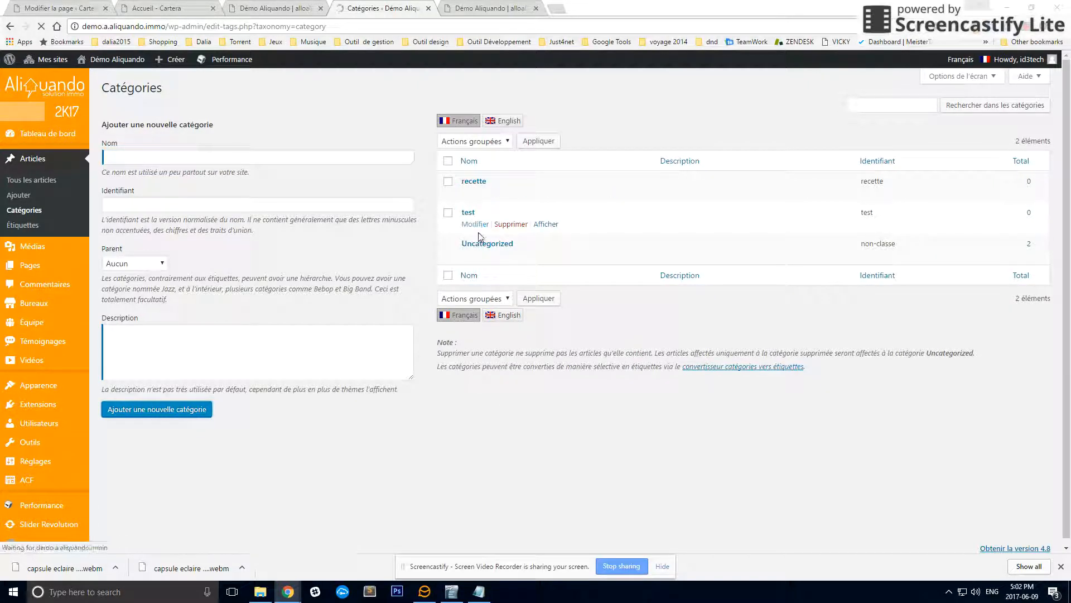
Assign the "alloalloalloallo" article to the recette category instead of Uncategorized and update it
{"action": "left_click", "coordinate": [29, 180]}
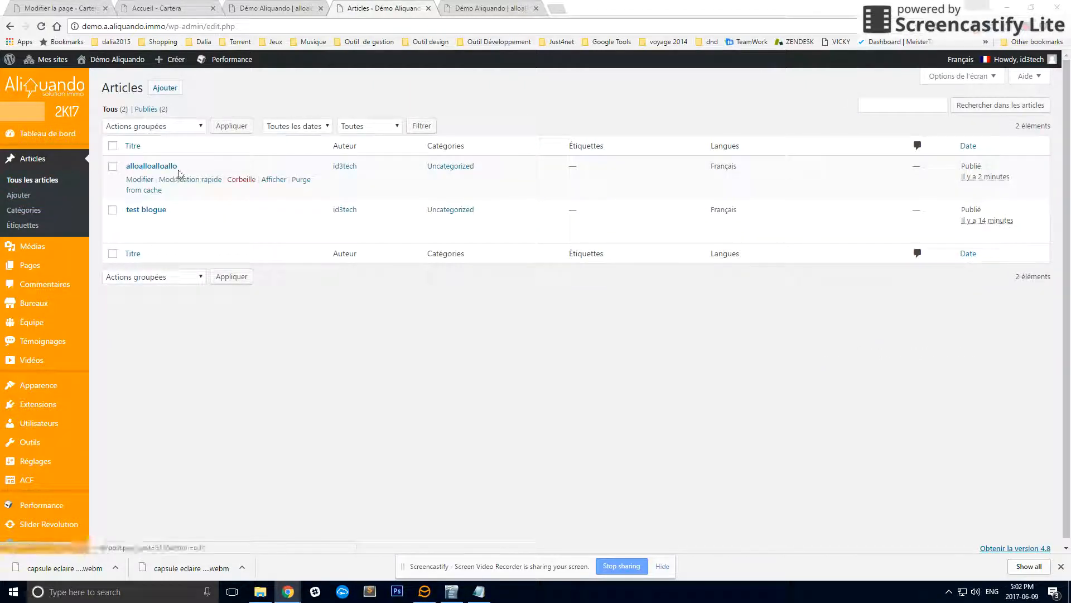
{"action": "left_click", "coordinate": [149, 167]}
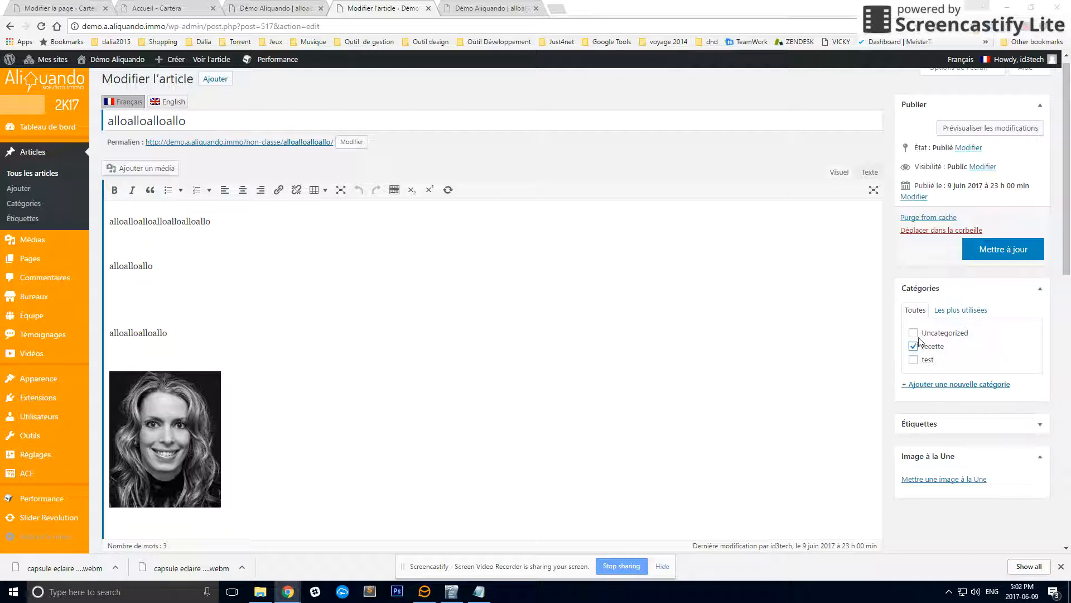
{"action": "left_click", "coordinate": [913, 360]}
{"action": "left_click", "coordinate": [914, 333]}
{"action": "left_click", "coordinate": [1020, 251]}
{"action": "scroll", "coordinate": [1021, 268], "scroll_direction": "down", "scroll_amount": 1}
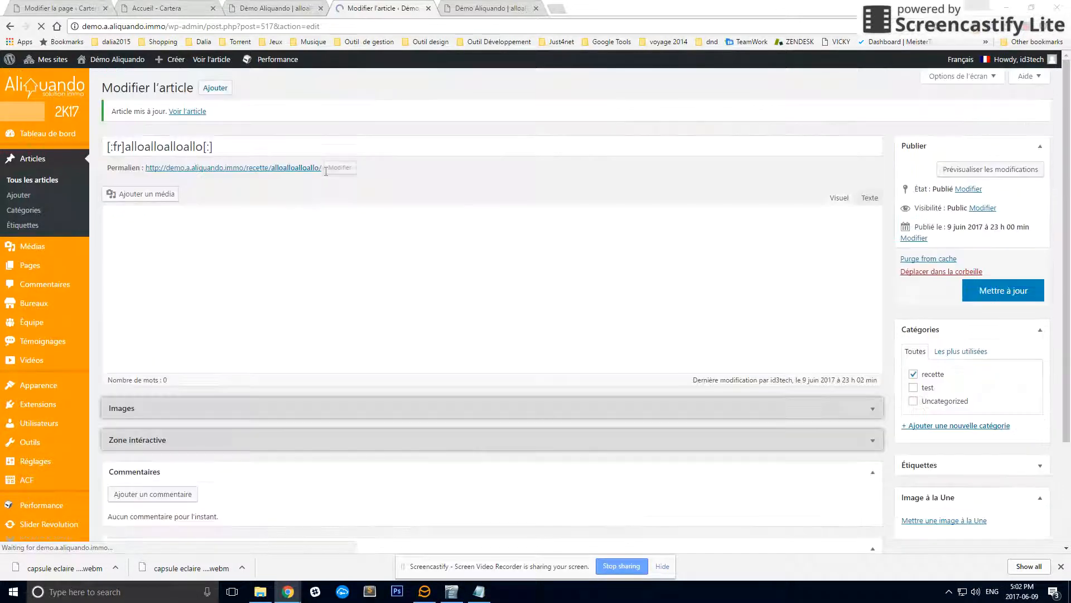
Assign the "test blogue" article to the test category instead of Uncategorized and update it
{"action": "left_click", "coordinate": [33, 178]}
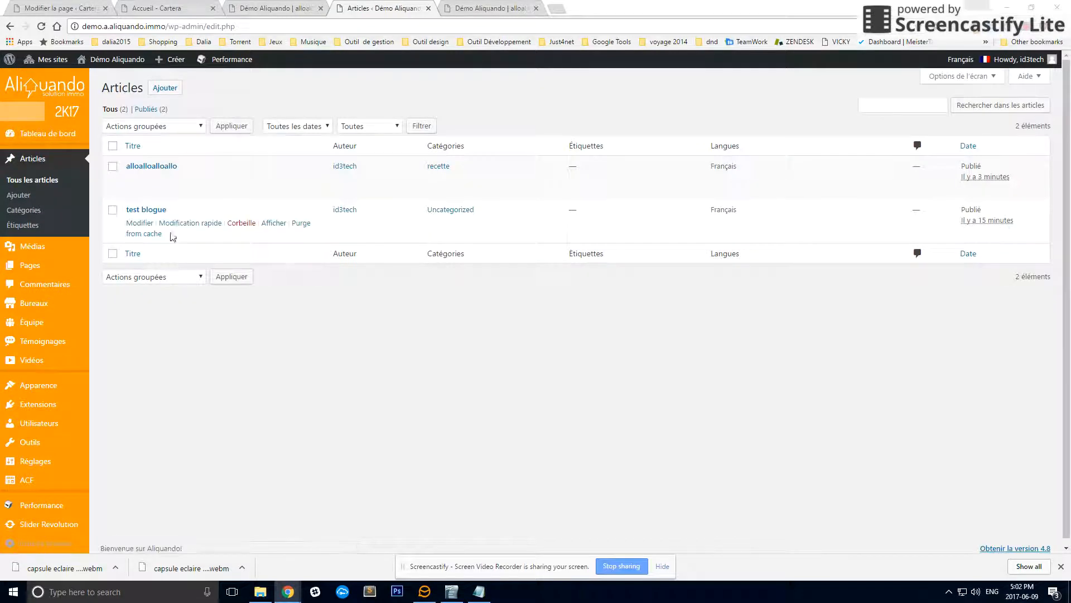
{"action": "left_click", "coordinate": [148, 210]}
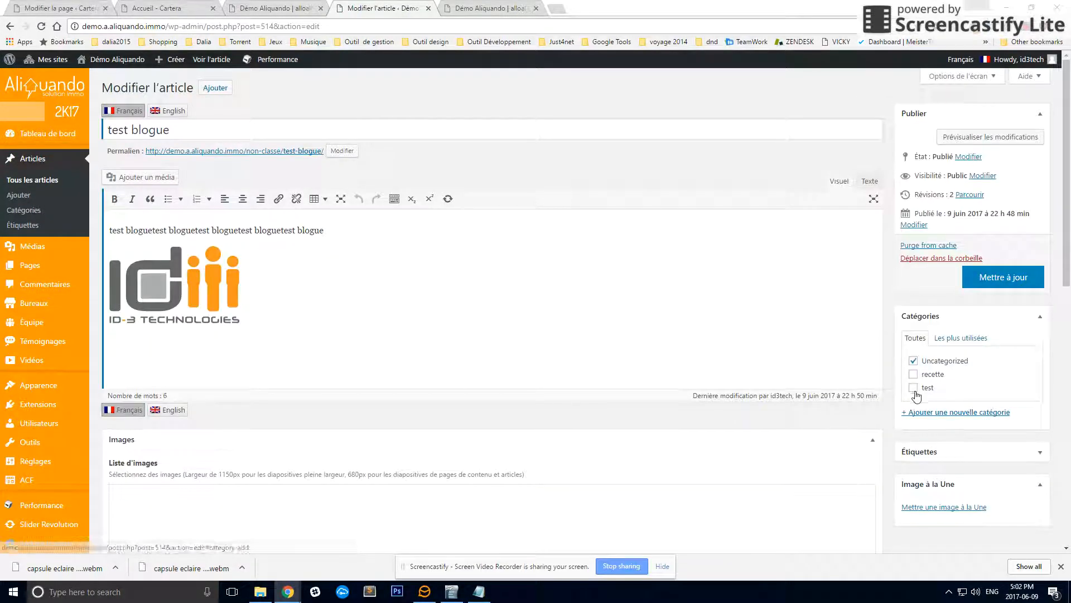
{"action": "left_click", "coordinate": [913, 388]}
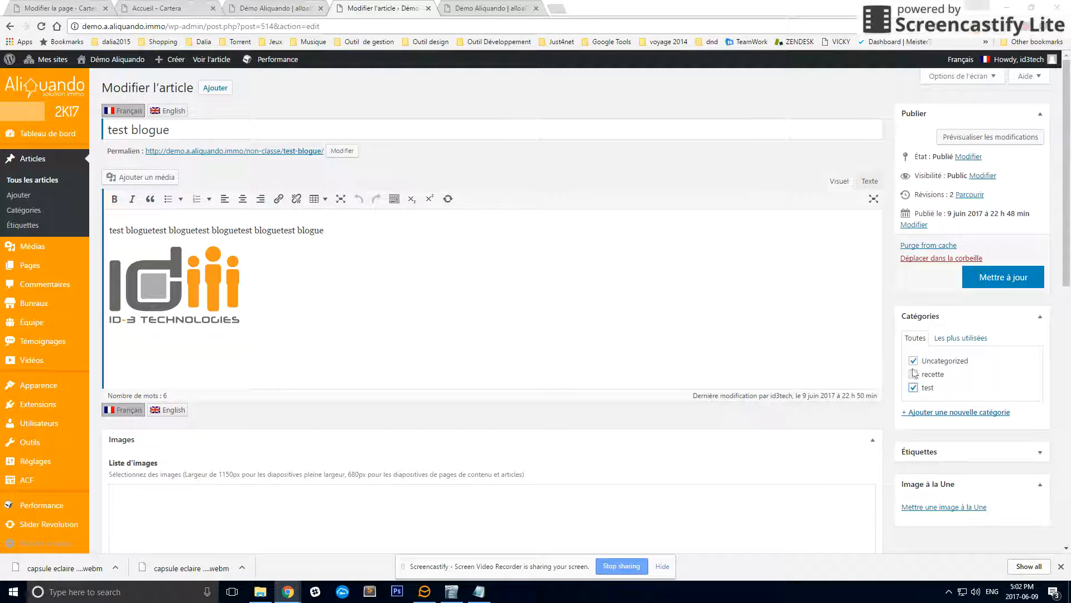
{"action": "left_click", "coordinate": [1009, 283]}
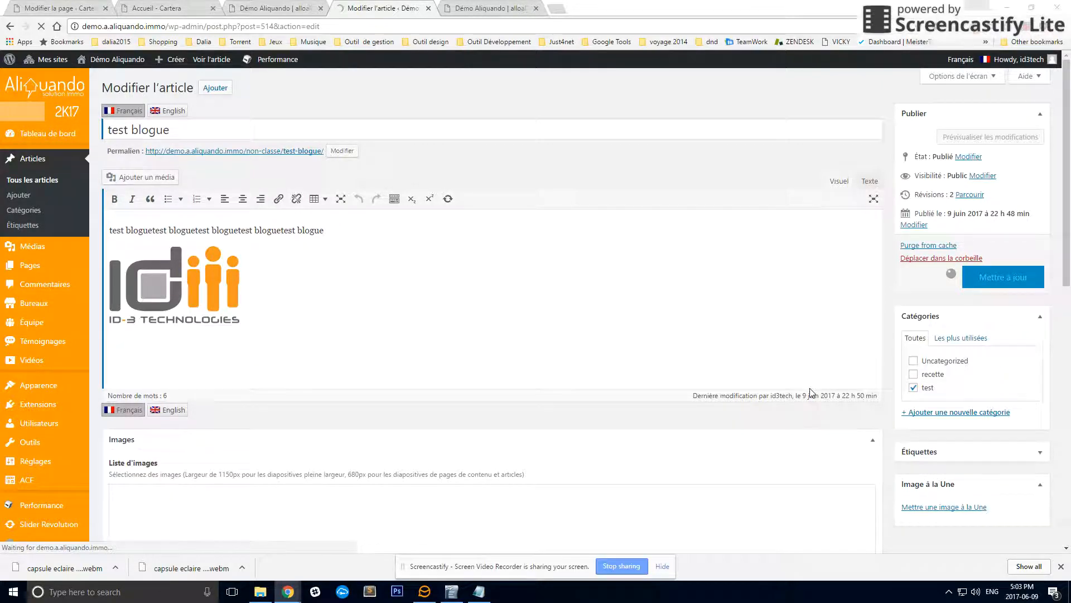
Review the categories and publication dates of both articles in the full articles list
{"action": "left_click", "coordinate": [42, 180]}
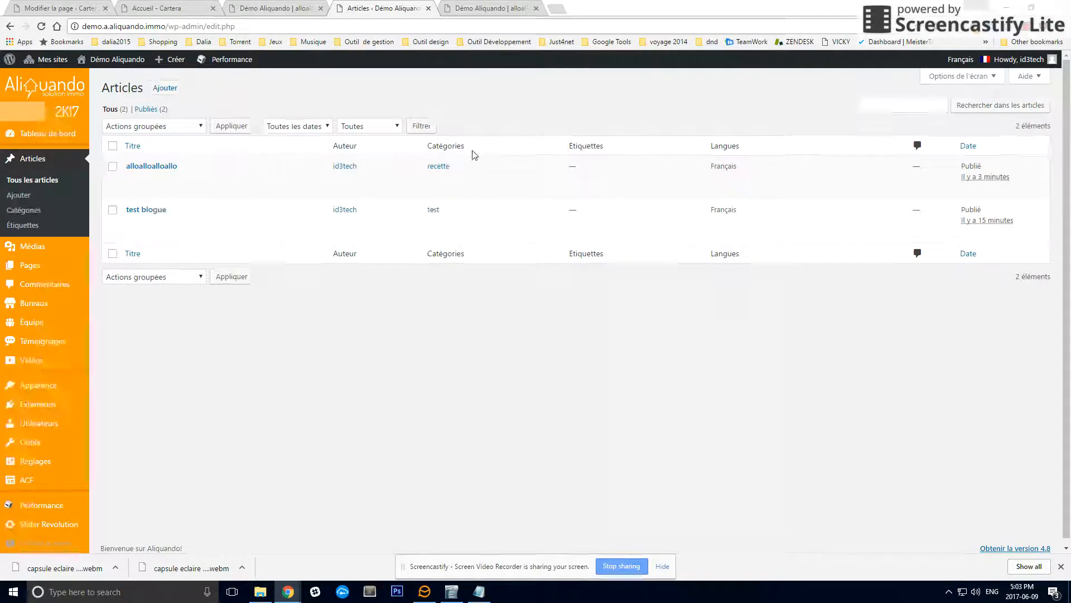
{"action": "left_click_drag", "start_coordinate": [469, 148], "coordinate": [441, 148]}
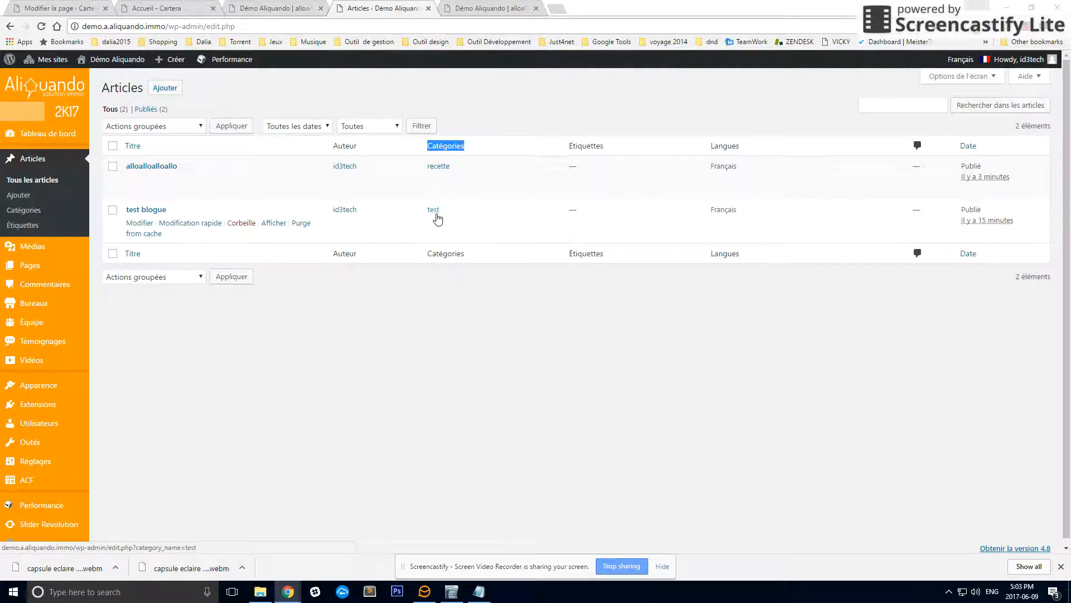
{"action": "left_click", "coordinate": [566, 148]}
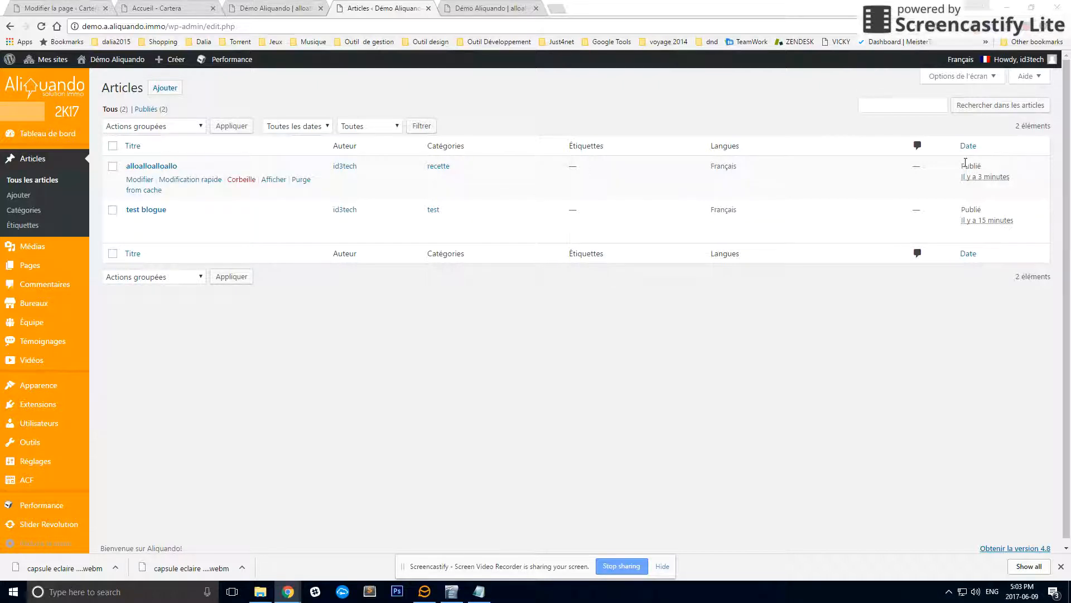
{"action": "left_click_drag", "start_coordinate": [965, 162], "coordinate": [1010, 179]}
{"action": "left_click_drag", "start_coordinate": [963, 205], "coordinate": [1010, 222]}
{"action": "left_click", "coordinate": [811, 121]}
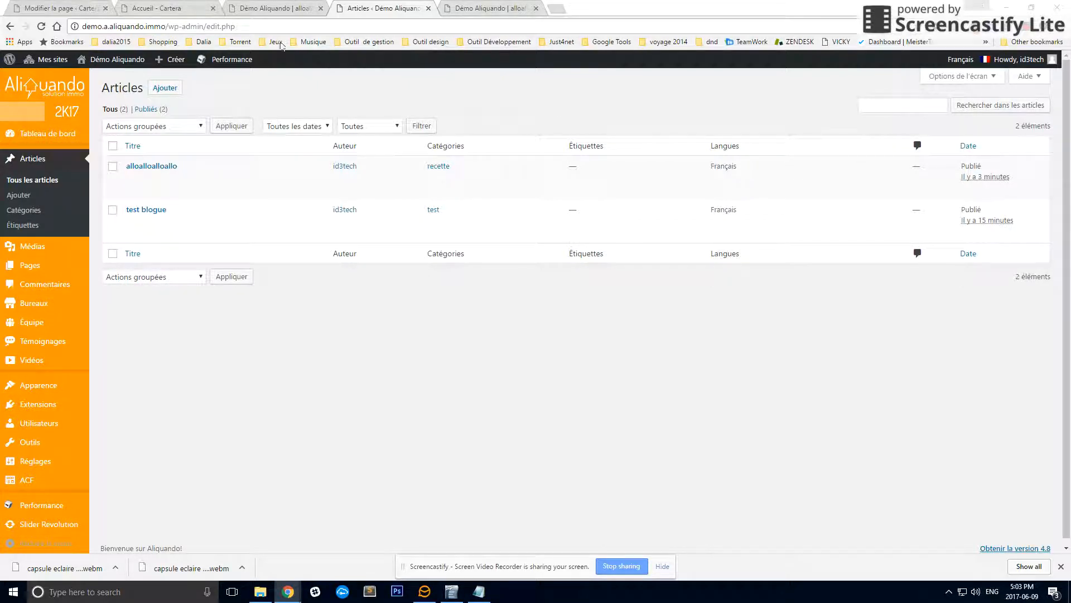
Open the public Blogue page and examine its featured articles and category list
{"action": "left_click", "coordinate": [468, 8]}
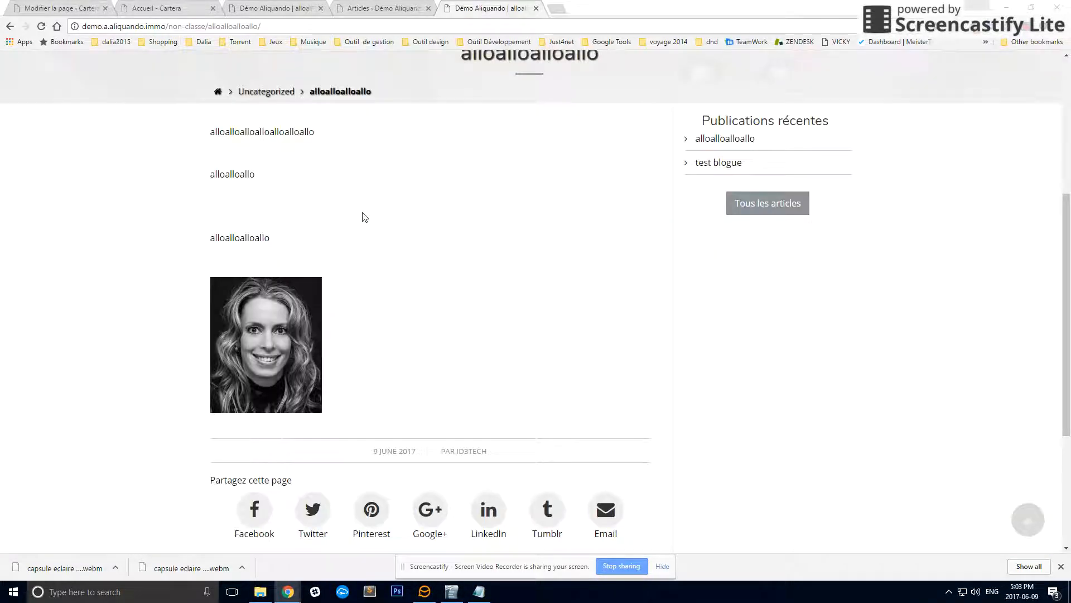
{"action": "scroll", "coordinate": [196, 143], "scroll_direction": "up", "scroll_amount": 5}
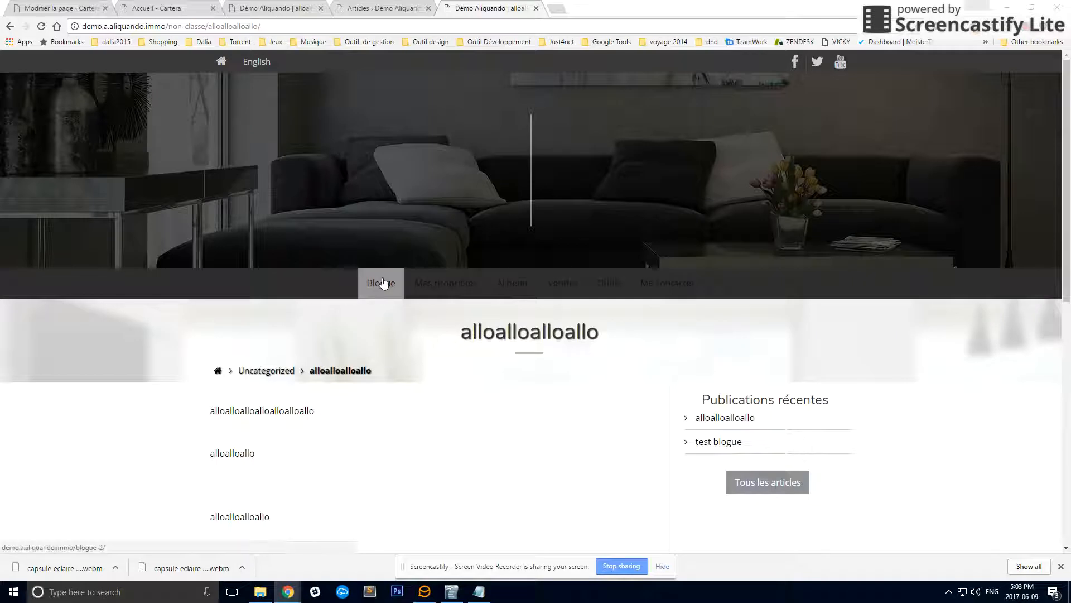
{"action": "left_click", "coordinate": [383, 279]}
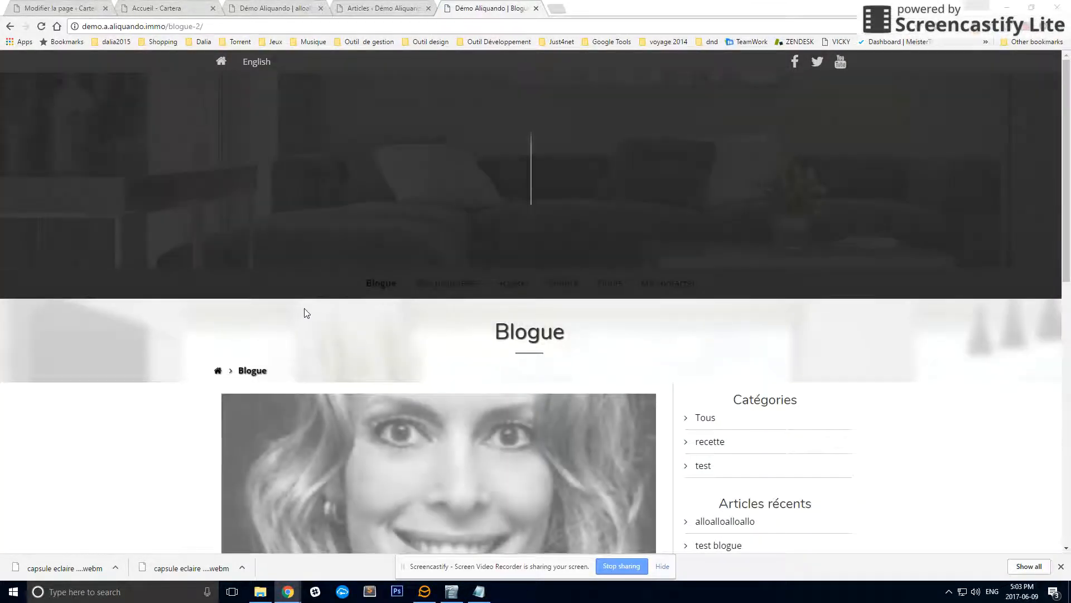
{"action": "scroll", "coordinate": [207, 345], "scroll_direction": "down", "scroll_amount": 2}
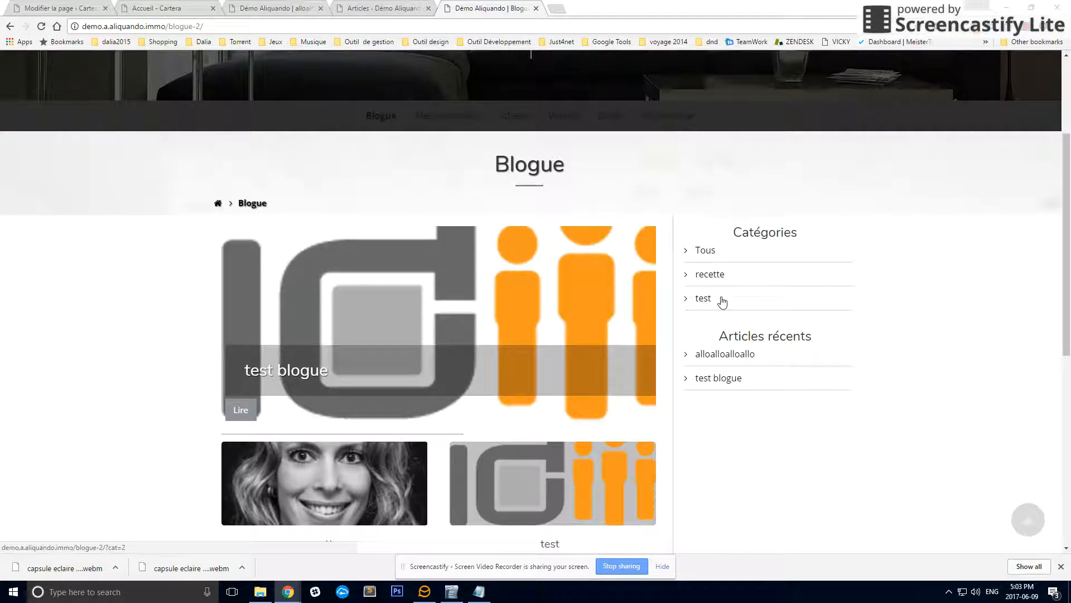
Filter the public blog by the recette category and examine the article card and its category label
{"action": "left_click", "coordinate": [711, 274]}
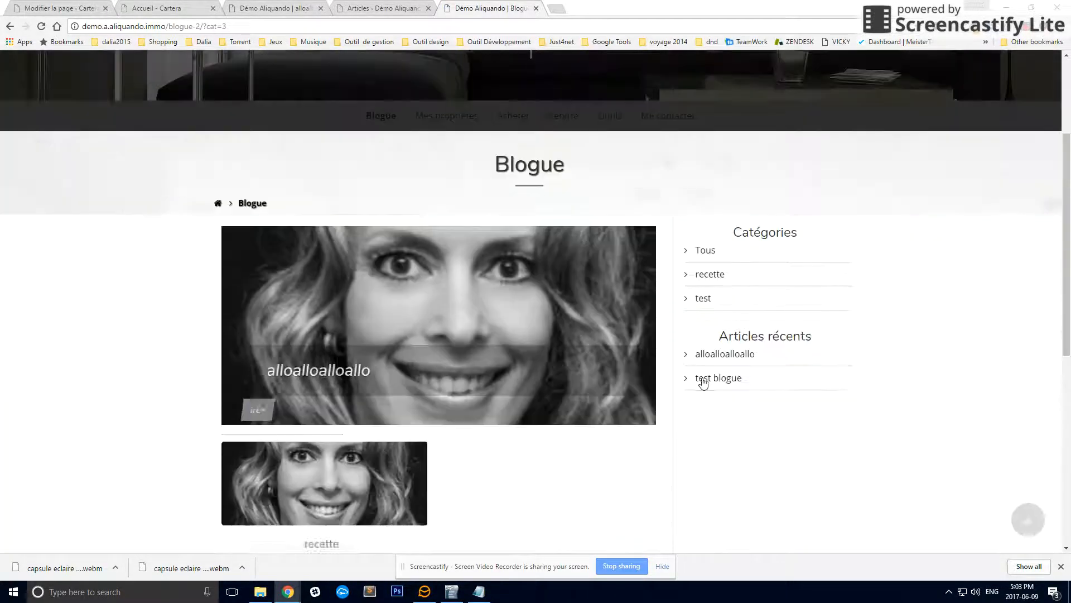
{"action": "scroll", "coordinate": [702, 379], "scroll_direction": "down", "scroll_amount": 2}
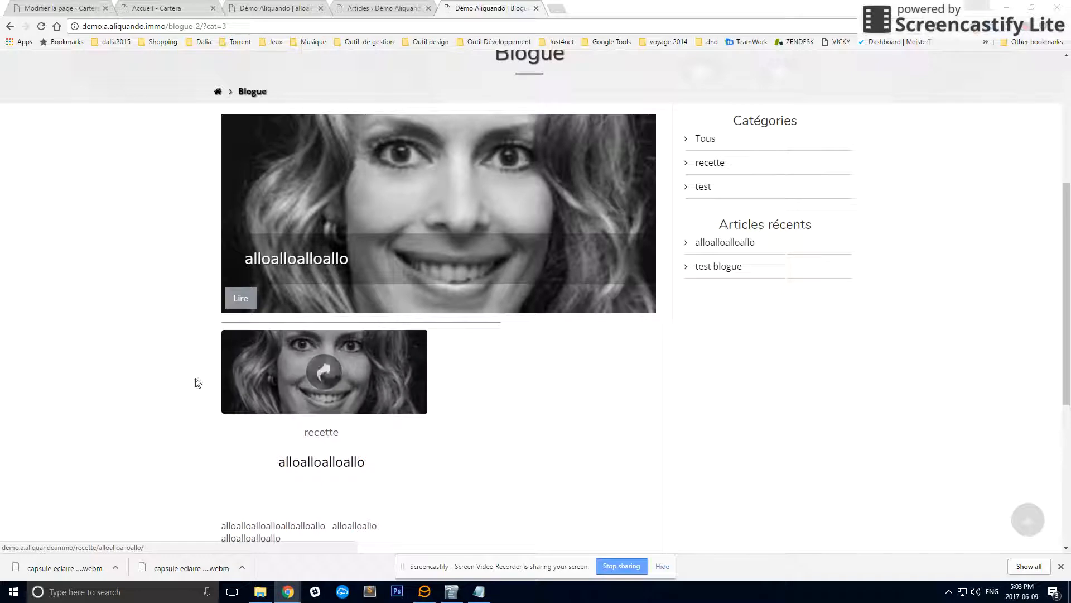
{"action": "scroll", "coordinate": [195, 383], "scroll_direction": "down", "scroll_amount": 2}
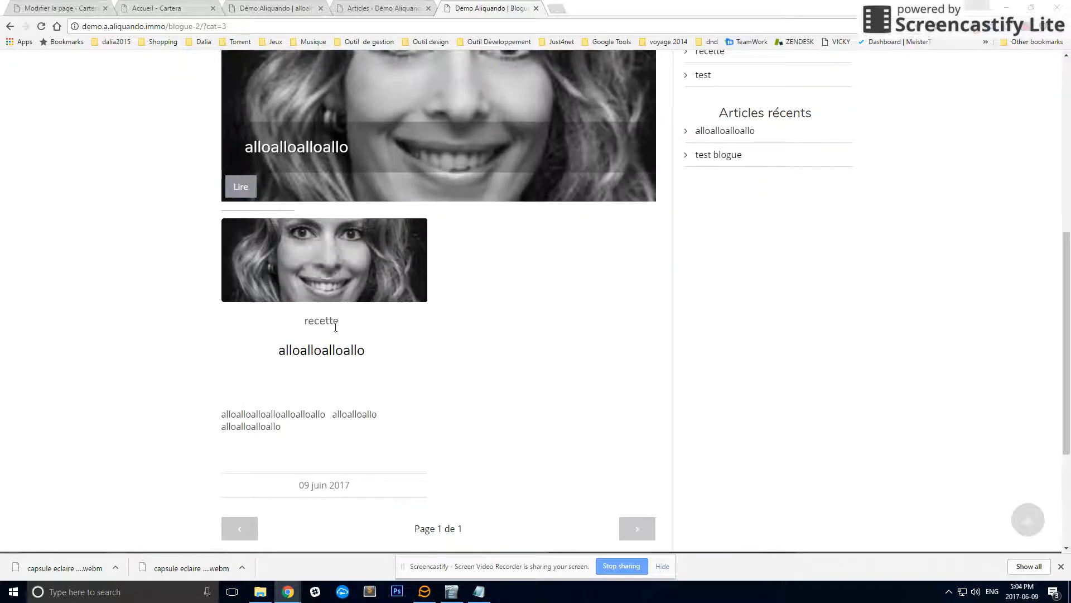
{"action": "left_click_drag", "start_coordinate": [309, 321], "coordinate": [358, 320]}
{"action": "left_click", "coordinate": [468, 324]}
Filter the public blog by the test category and examine the article card and its category label
{"action": "scroll", "coordinate": [558, 307], "scroll_direction": "up", "scroll_amount": 3}
{"action": "left_click", "coordinate": [705, 244]}
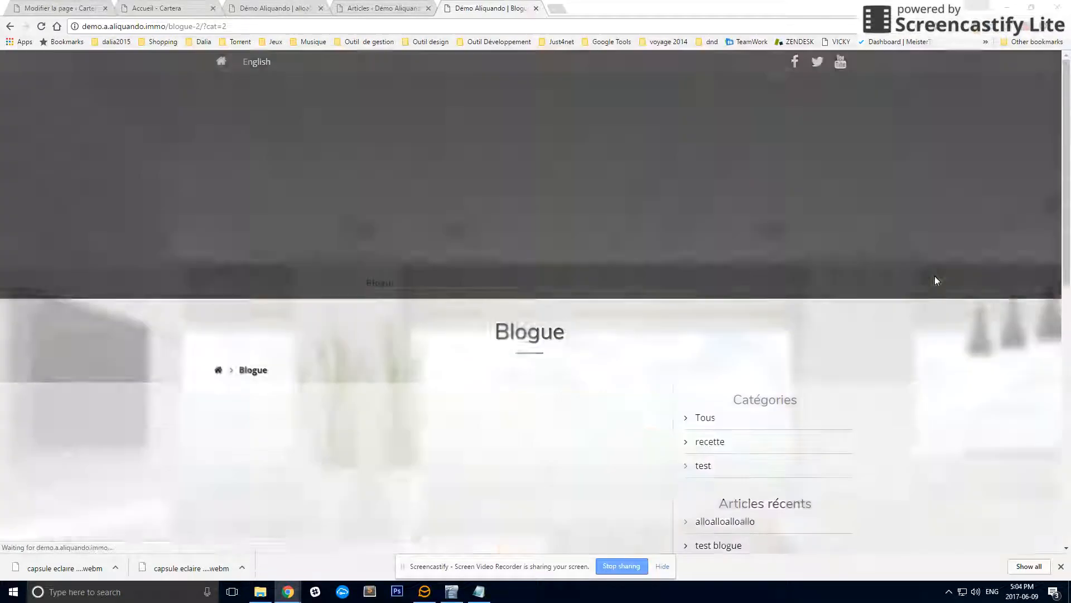
{"action": "scroll", "coordinate": [796, 328], "scroll_direction": "down", "scroll_amount": 4}
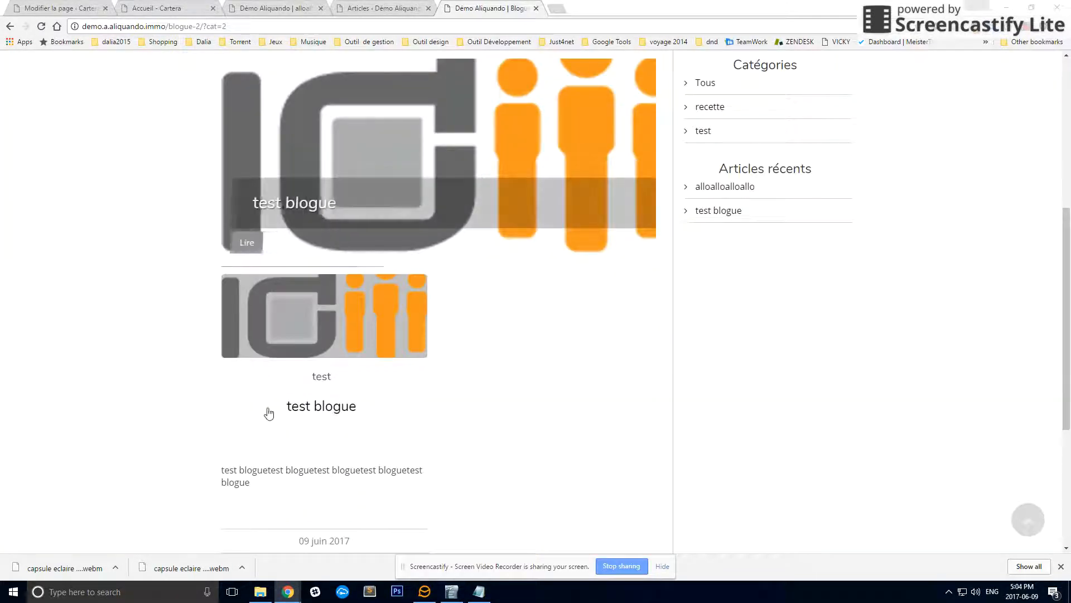
{"action": "double_click", "coordinate": [314, 377]}
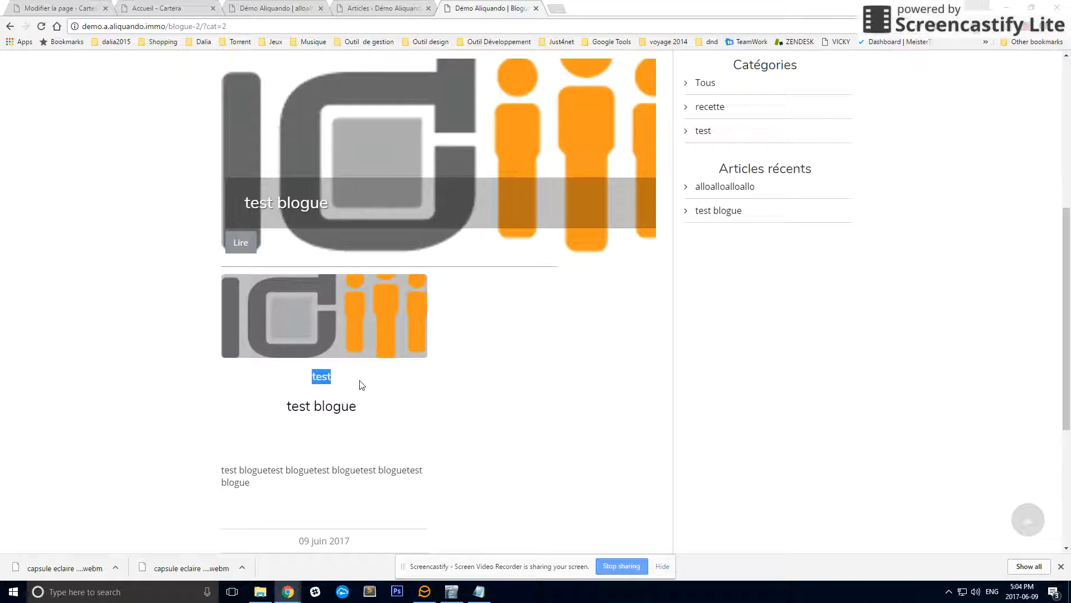
{"action": "left_click", "coordinate": [783, 378]}
{"action": "scroll", "coordinate": [770, 385], "scroll_direction": "up", "scroll_amount": 5}
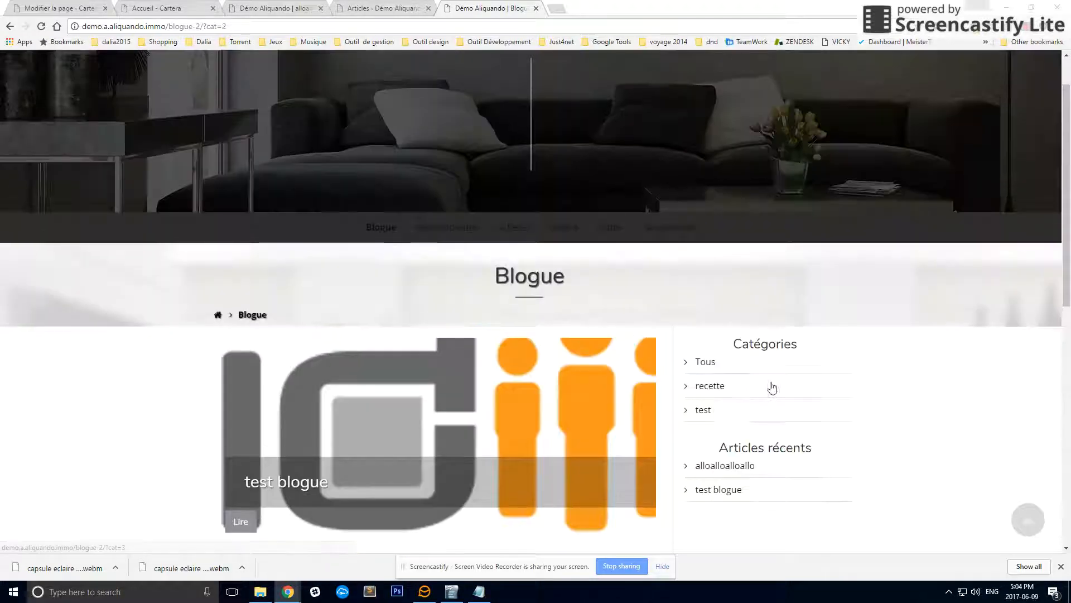
Set Screen-Shot-02-24-17-at-10.06-AM-001.png as the featured image of the "alloalloalloallo" article and update it
{"action": "left_click", "coordinate": [384, 9]}
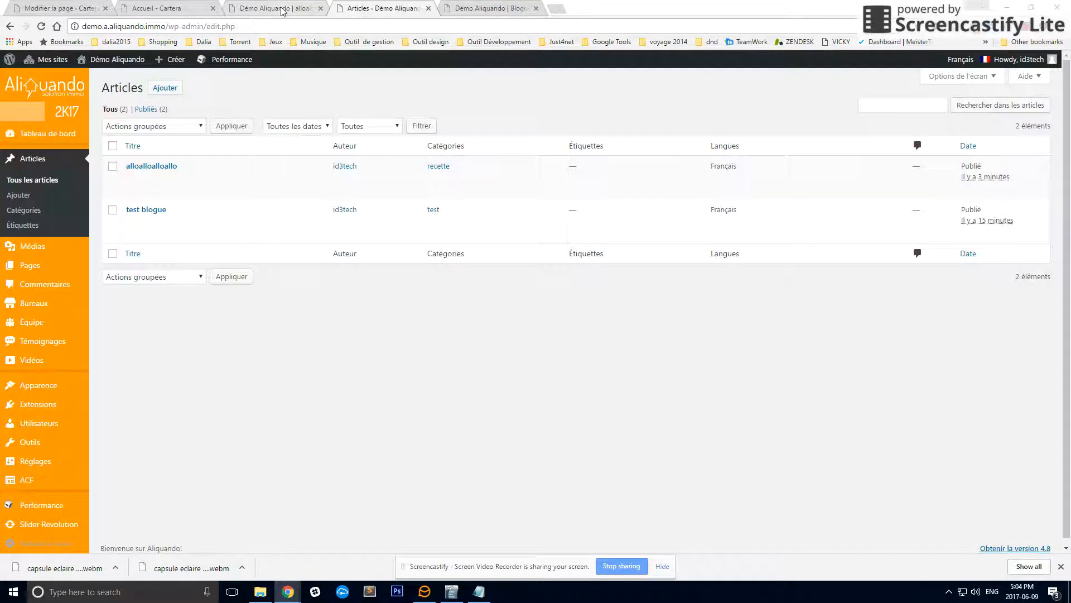
{"action": "left_click", "coordinate": [150, 167]}
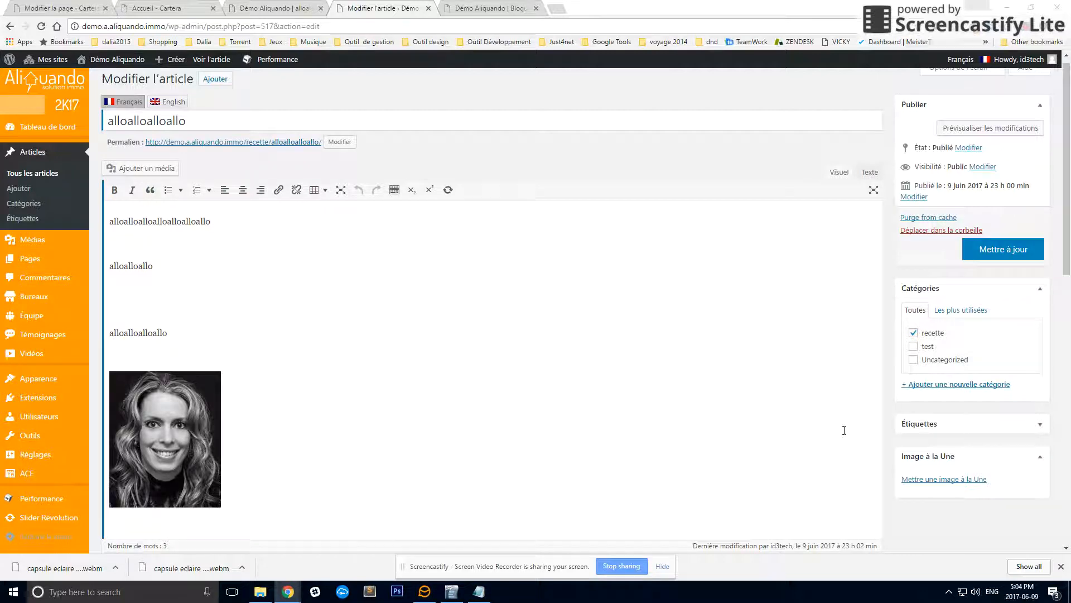
{"action": "scroll", "coordinate": [888, 450], "scroll_direction": "down", "scroll_amount": 2}
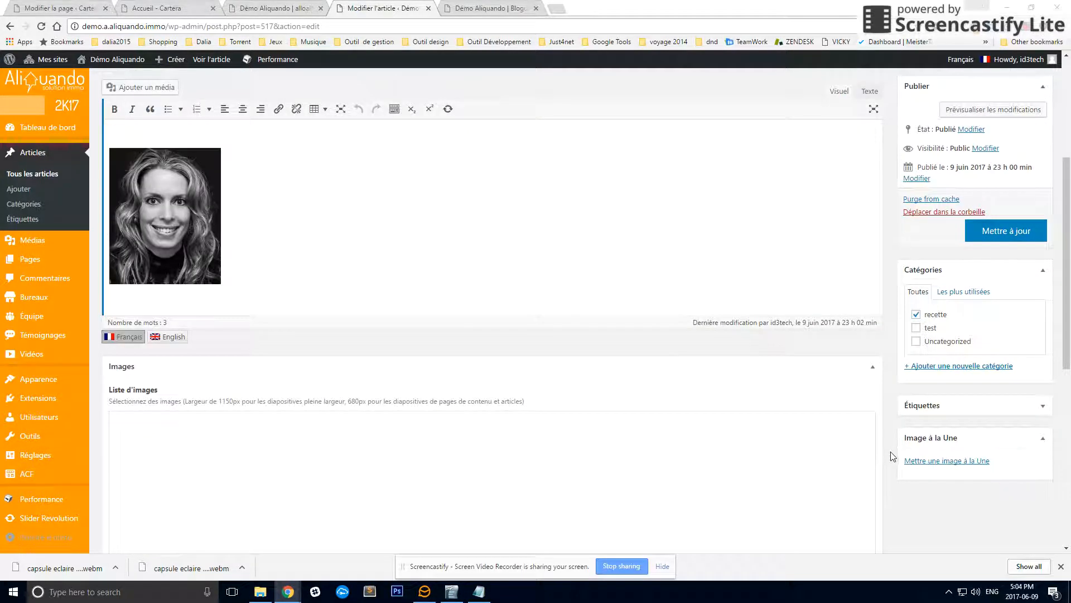
{"action": "left_click", "coordinate": [948, 461]}
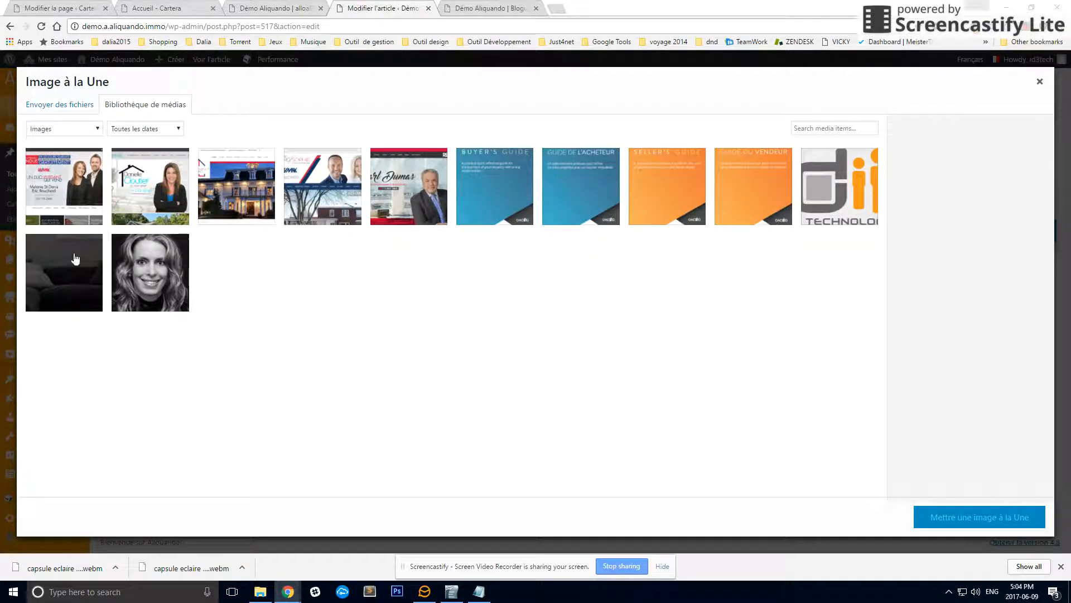
{"action": "left_click", "coordinate": [240, 192]}
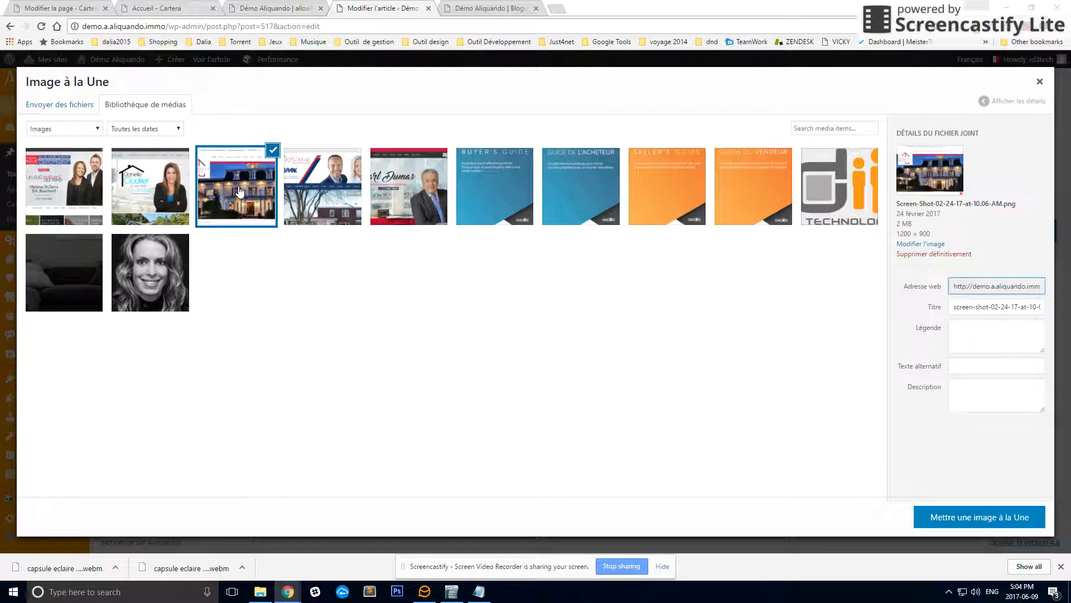
{"action": "left_click", "coordinate": [346, 202]}
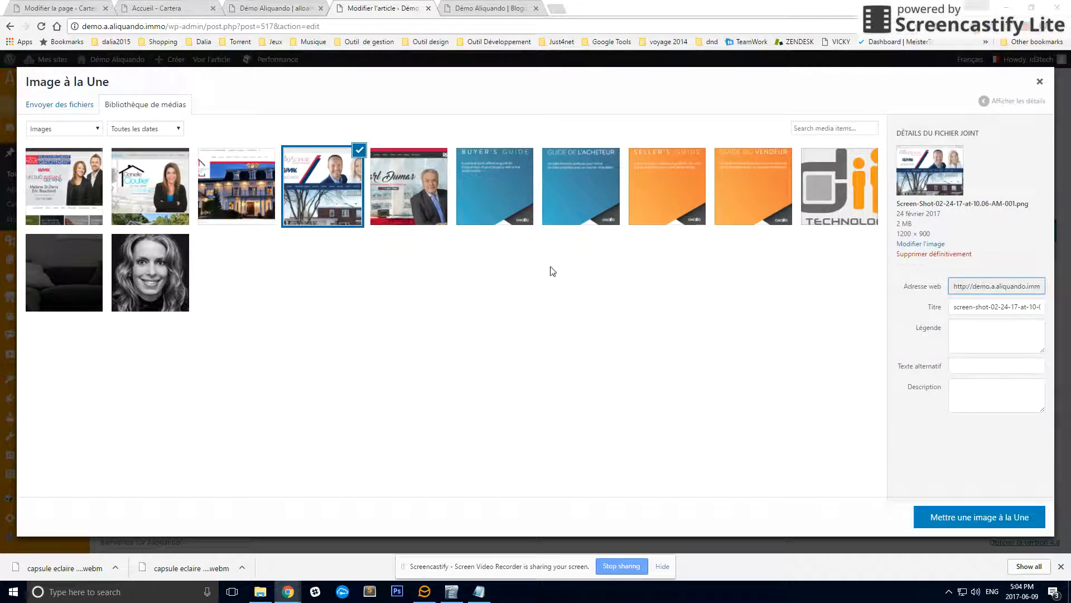
{"action": "left_click", "coordinate": [1008, 520]}
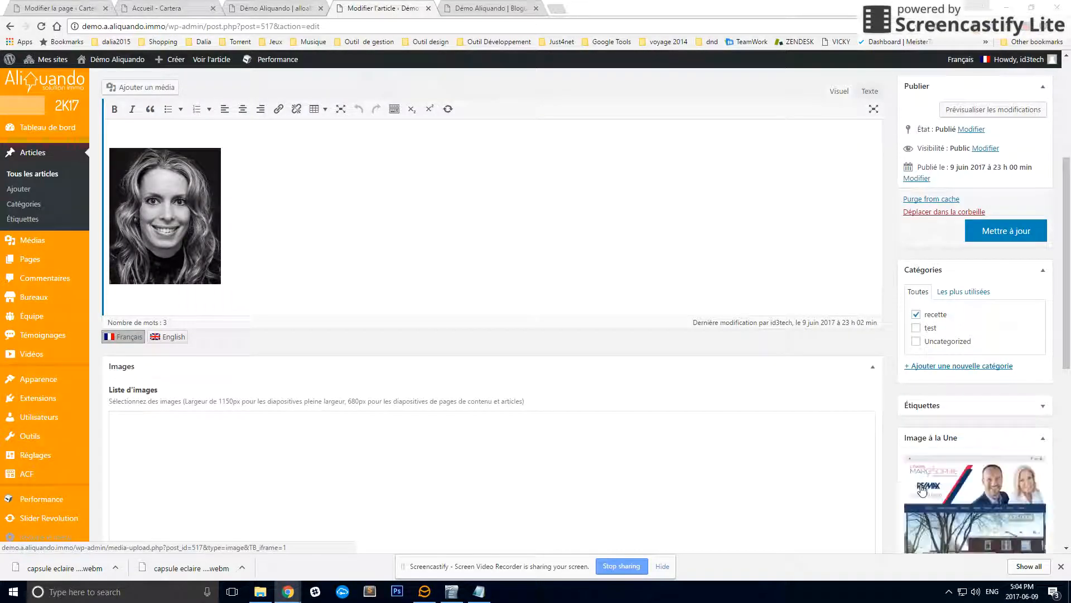
{"action": "left_click", "coordinate": [987, 231]}
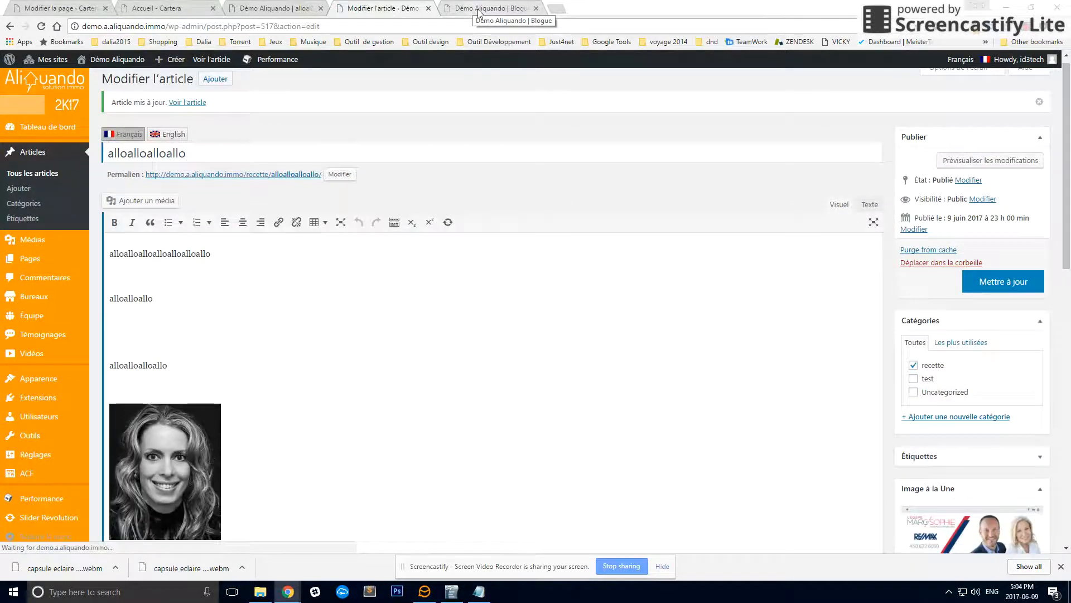
Reload the public blog and check the featured image of the article in the recette category
{"action": "left_click", "coordinate": [478, 12]}
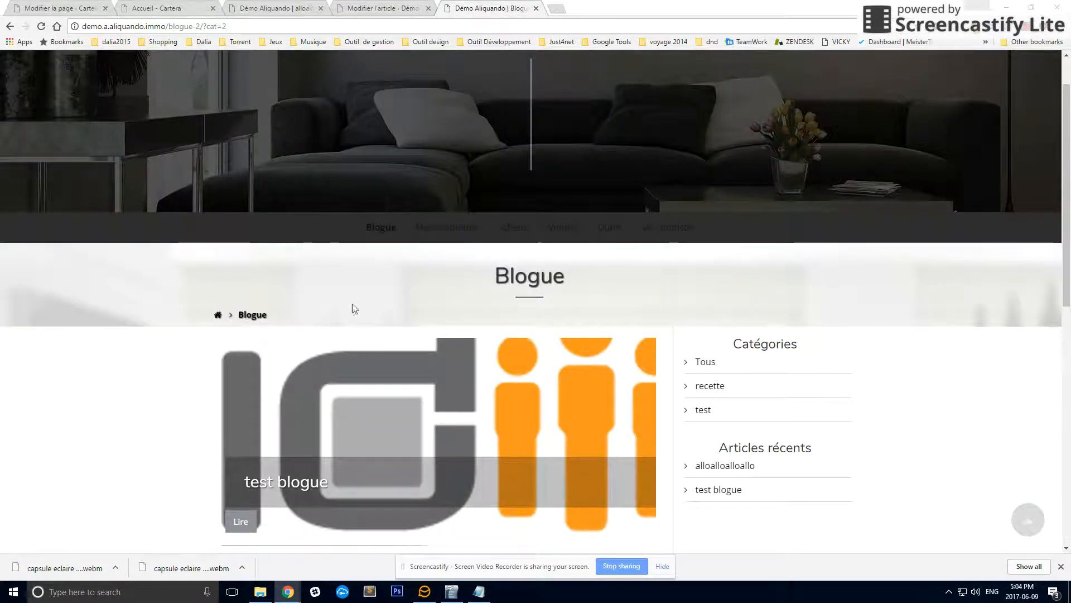
{"action": "left_click", "coordinate": [41, 26]}
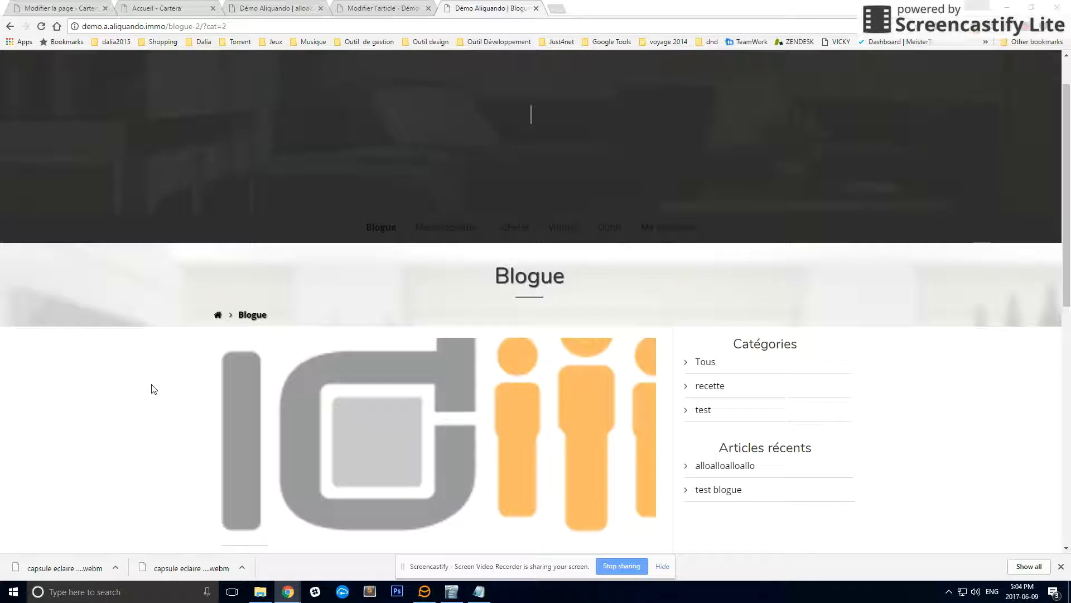
{"action": "scroll", "coordinate": [154, 389], "scroll_direction": "down", "scroll_amount": 4}
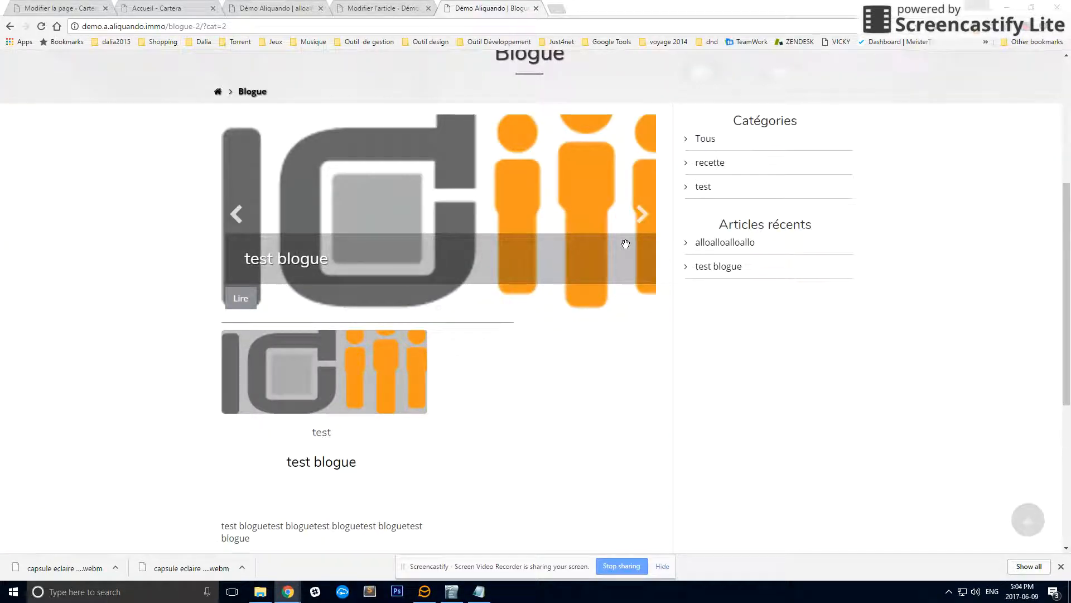
{"action": "left_click", "coordinate": [703, 186]}
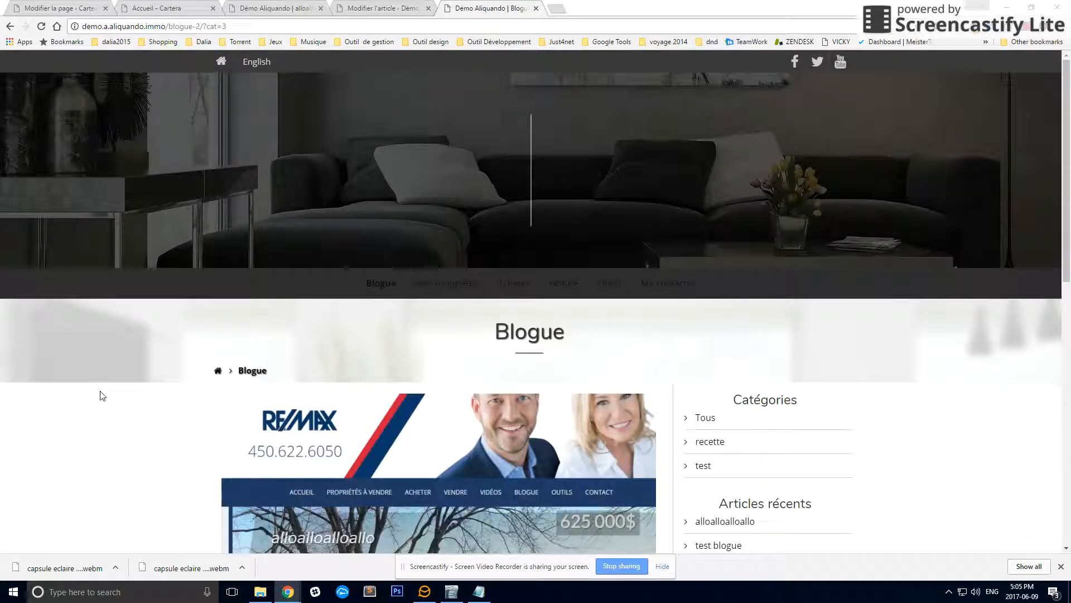
{"action": "scroll", "coordinate": [103, 393], "scroll_direction": "down", "scroll_amount": 4}
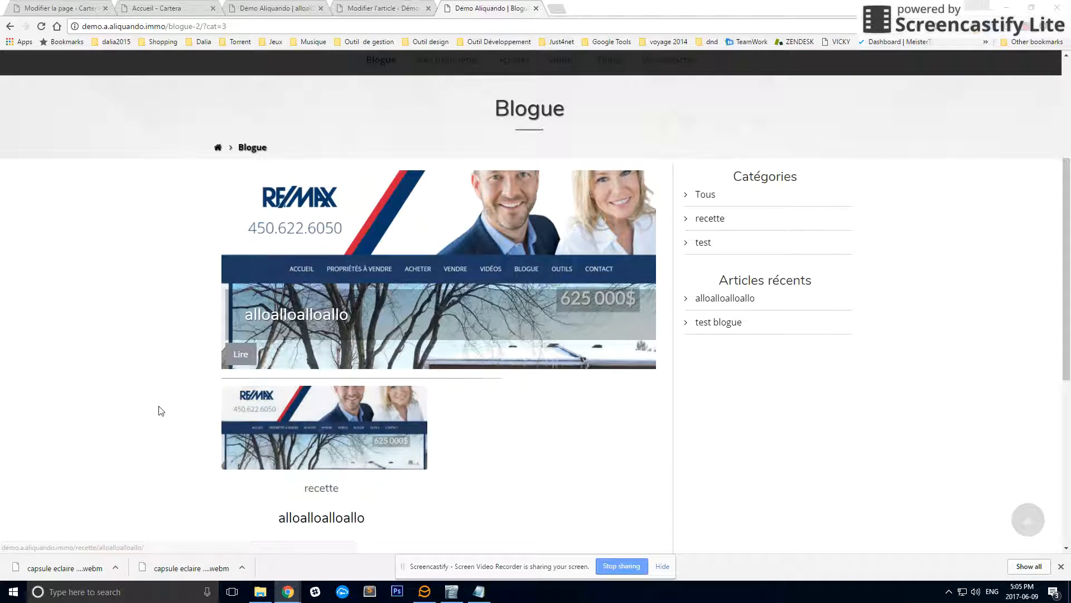
{"action": "scroll", "coordinate": [147, 397], "scroll_direction": "down", "scroll_amount": 3}
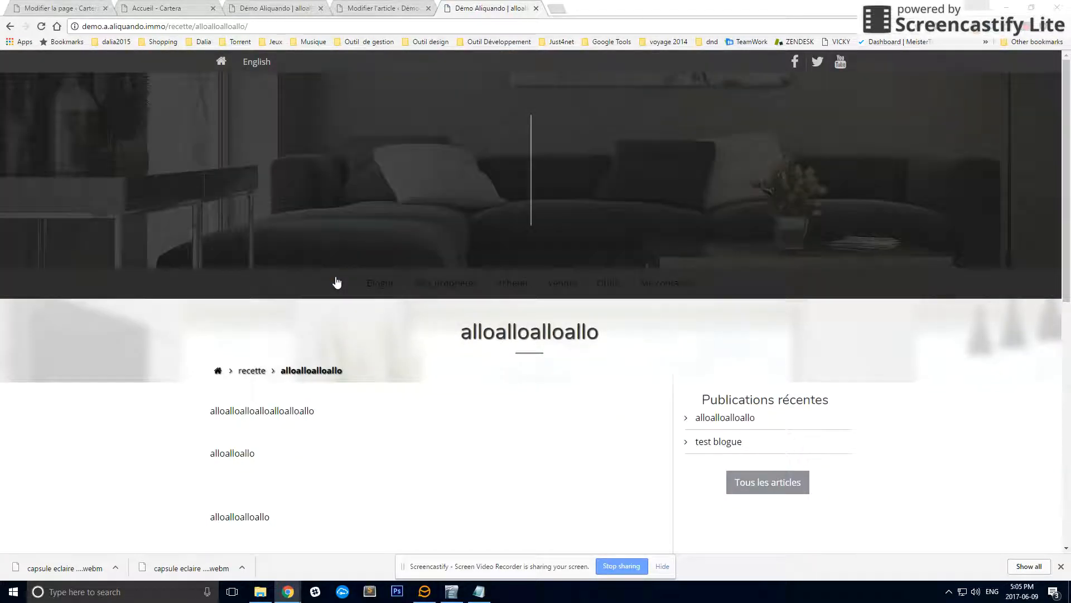
Review the content and share options on the public "alloalloalloallo" article page and view its recette category archive
{"action": "scroll", "coordinate": [337, 283], "scroll_direction": "down", "scroll_amount": 5}
{"action": "left_click_drag", "start_coordinate": [218, 307], "coordinate": [438, 309]}
{"action": "scroll", "coordinate": [426, 307], "scroll_direction": "up", "scroll_amount": 3}
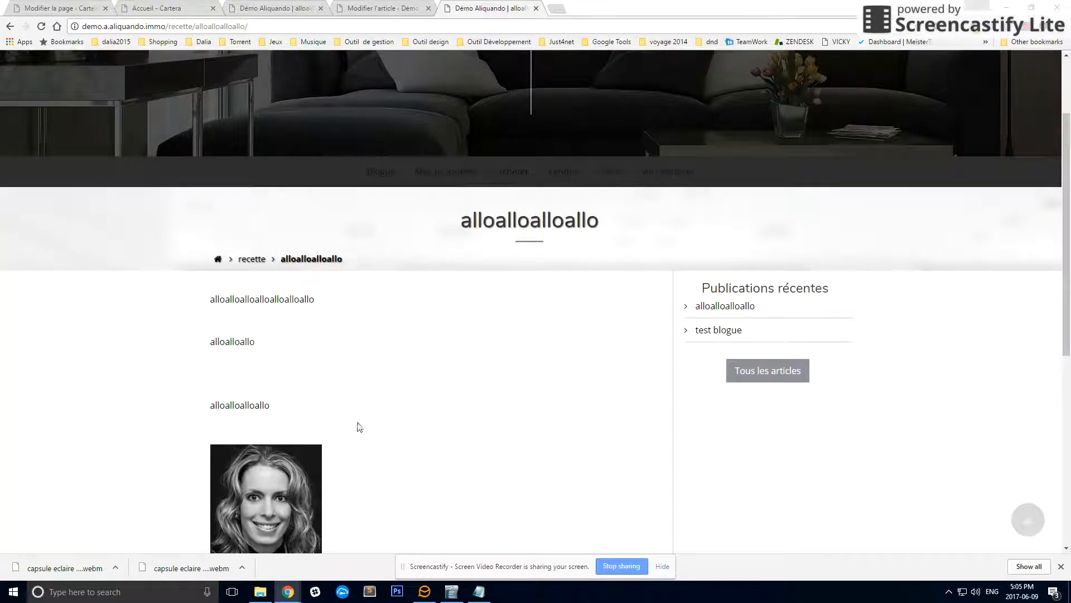
{"action": "scroll", "coordinate": [359, 427], "scroll_direction": "down", "scroll_amount": 3}
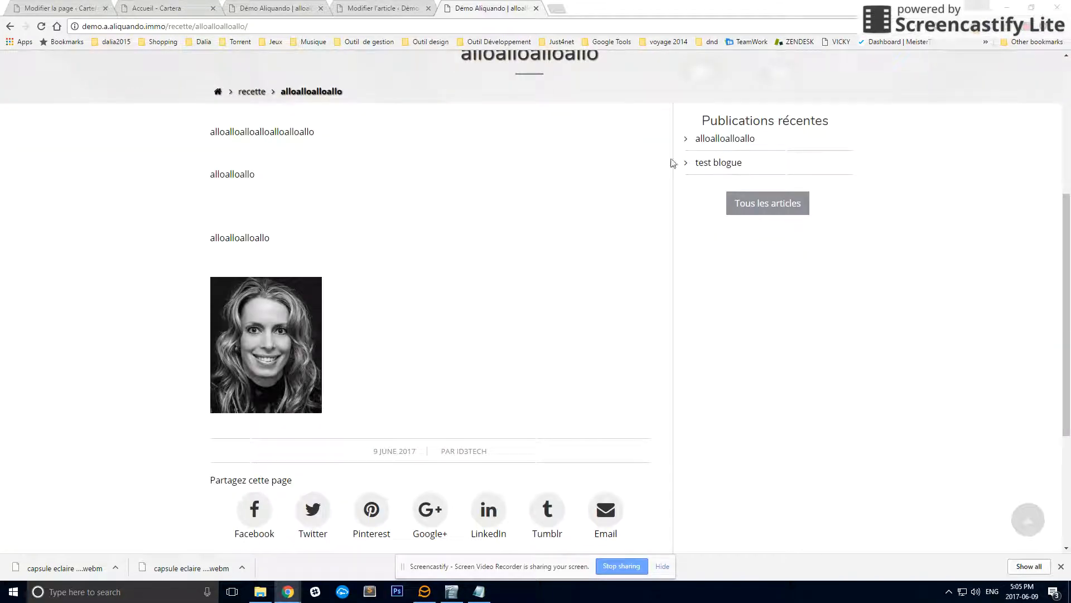
{"action": "scroll", "coordinate": [576, 247], "scroll_direction": "up", "scroll_amount": 3}
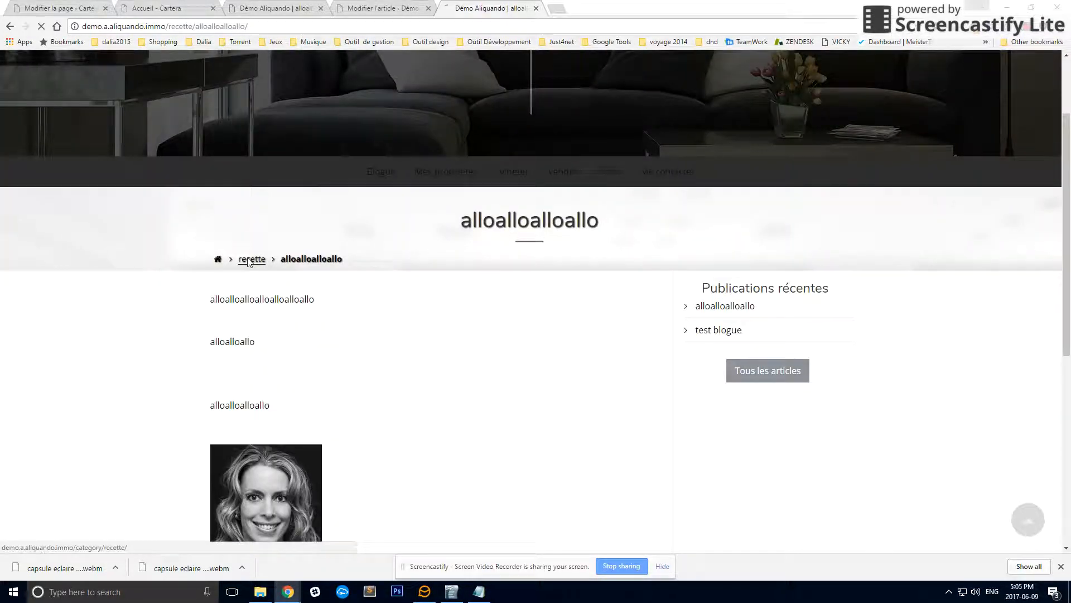
{"action": "left_click", "coordinate": [255, 264]}
{"action": "scroll", "coordinate": [244, 364], "scroll_direction": "down", "scroll_amount": 3}
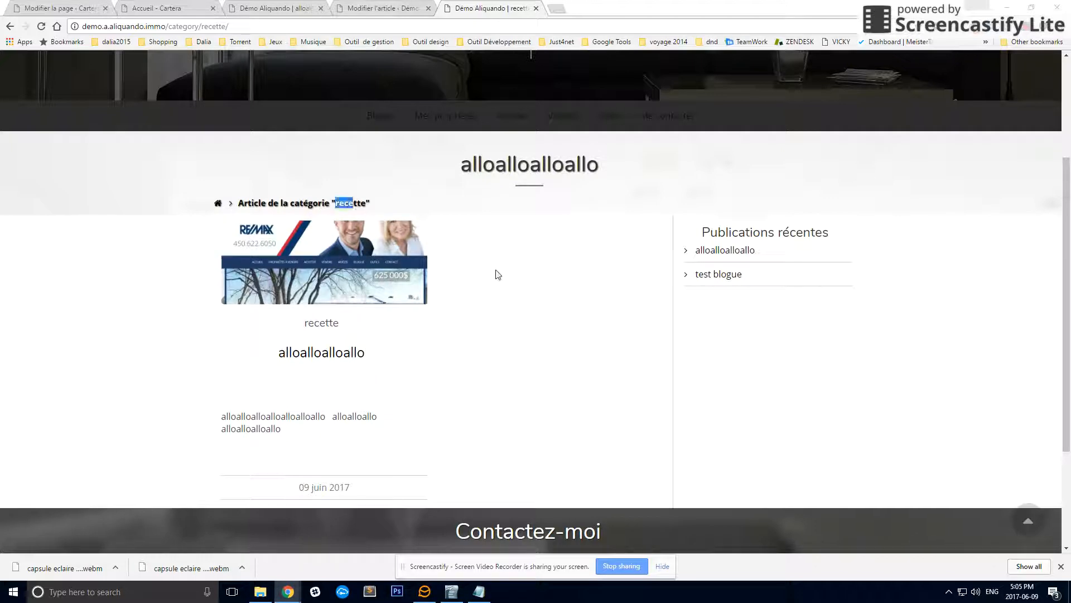
Return to the article editor in the site administration and start a new article
{"action": "left_click", "coordinate": [381, 9]}
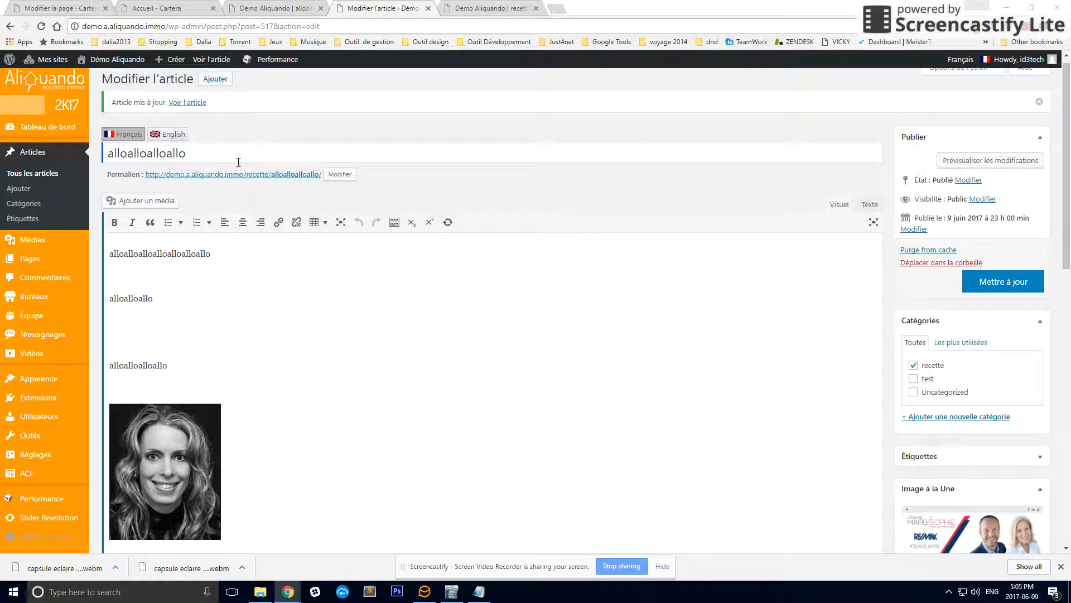
{"action": "scroll", "coordinate": [204, 143], "scroll_direction": "up", "scroll_amount": 1}
{"action": "left_click", "coordinate": [215, 87]}
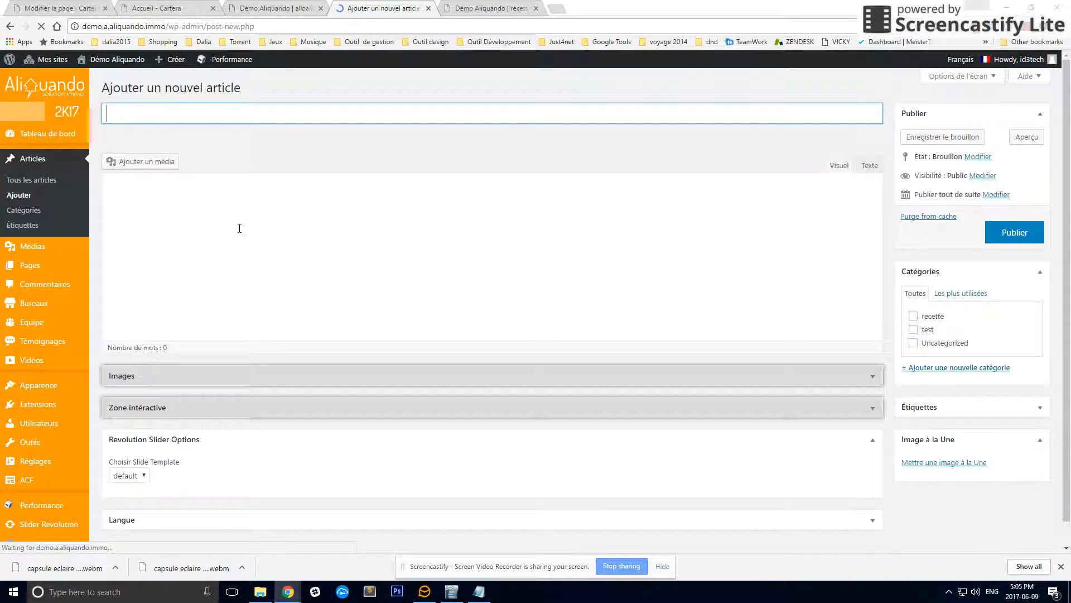
{"action": "type", "text": "re"}
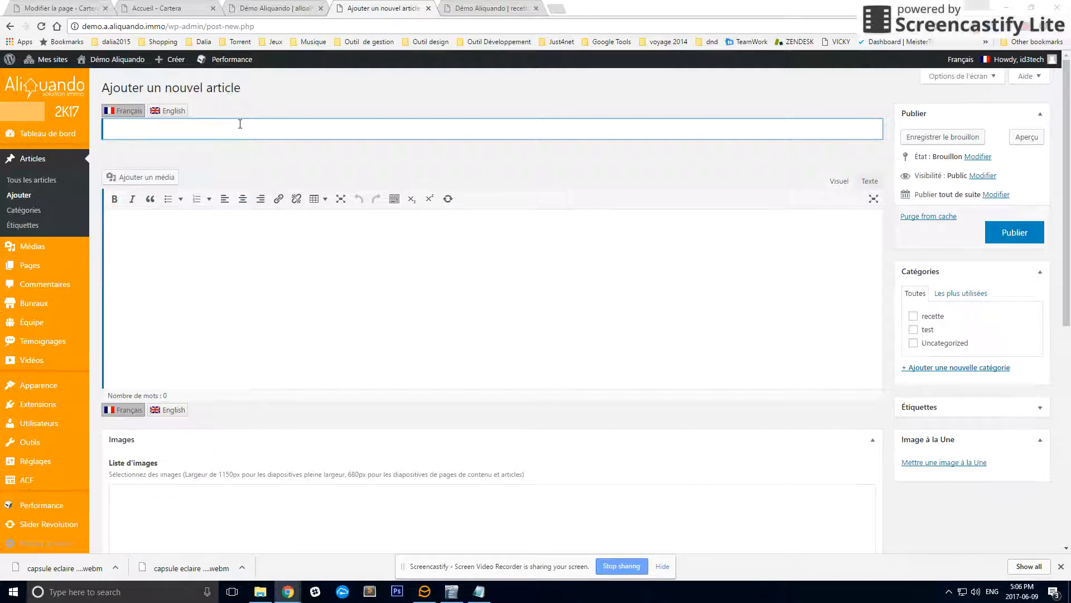
{"action": "type", "text": "teste recette"}
{"action": "key", "text": "ctrl+a"}
{"action": "mouse_move", "coordinate": [78, 134]}
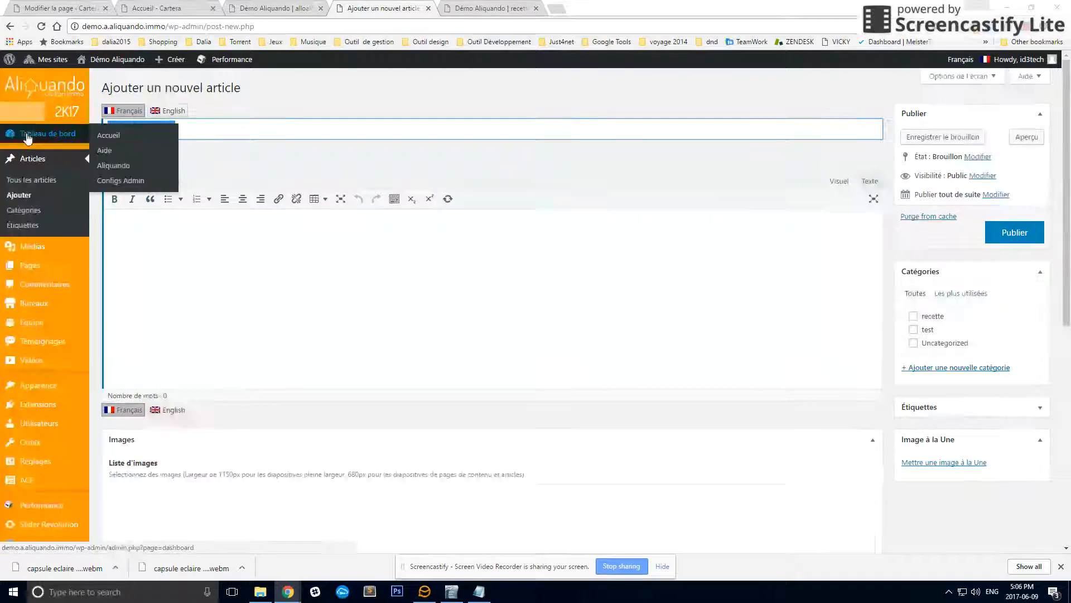
{"action": "left_click", "coordinate": [126, 134]}
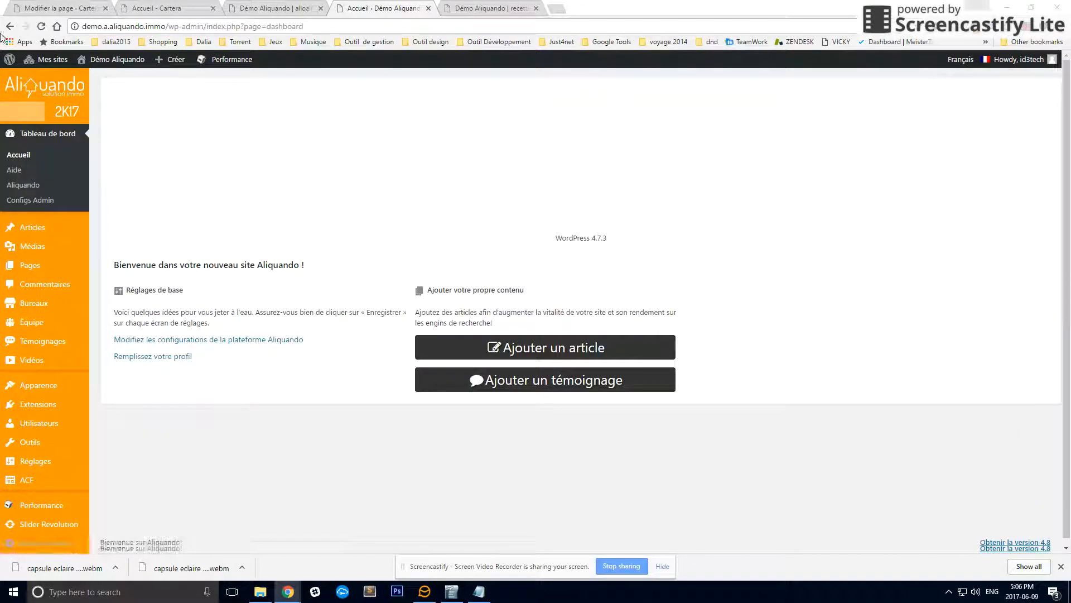
{"action": "left_click", "coordinate": [10, 26]}
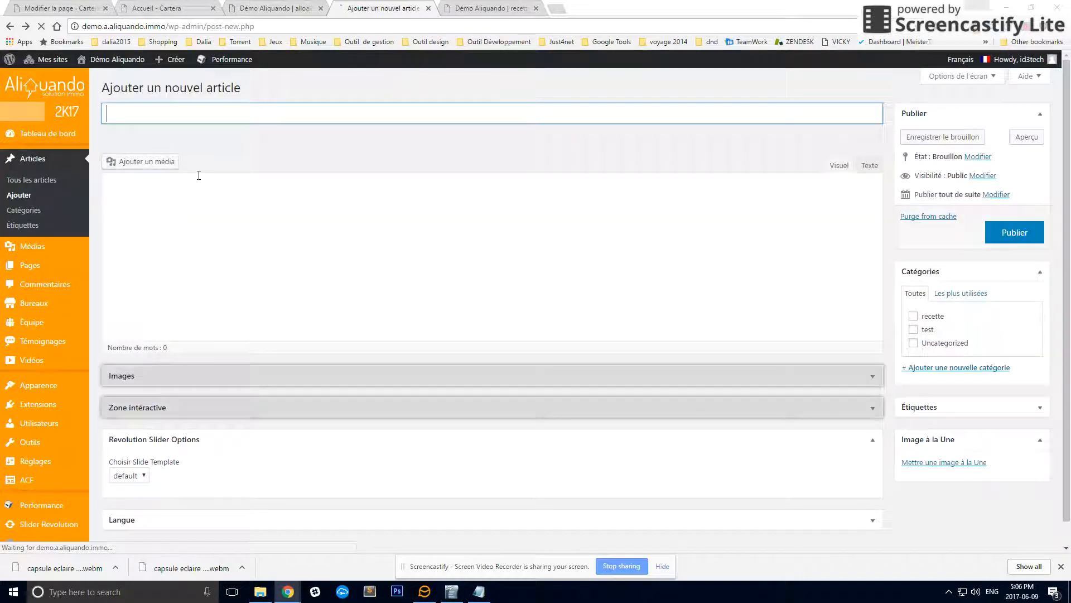
Title the new article "teste recette" and fill its body with seven pasted copies of the title
{"action": "type", "text": "teste"}
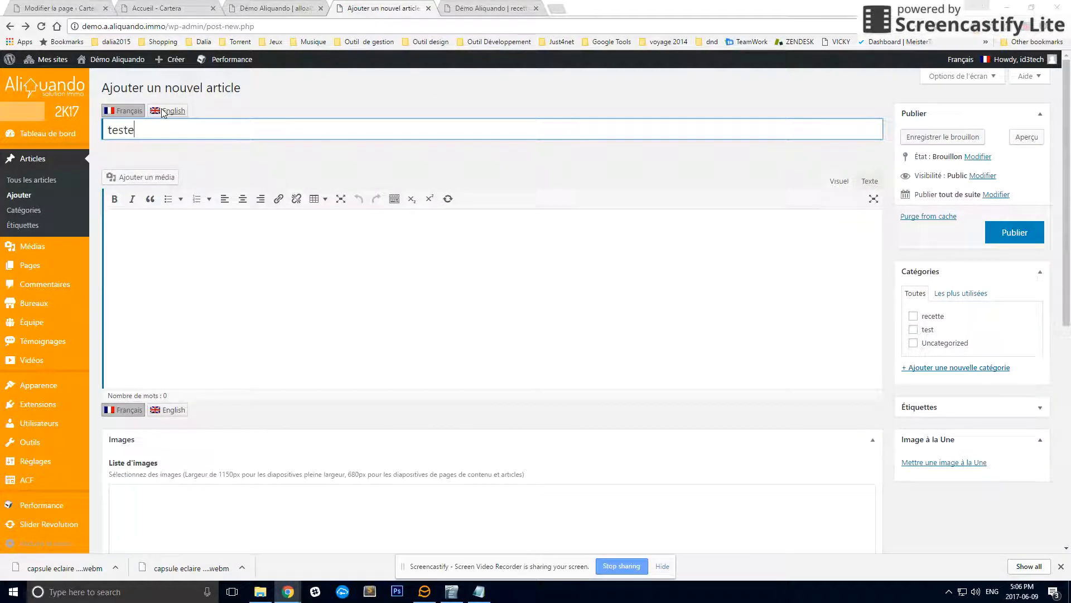
{"action": "type", "text": " recette"}
{"action": "left_click_drag", "start_coordinate": [186, 129], "coordinate": [34, 133]}
{"action": "key", "text": "ctrl+c"}
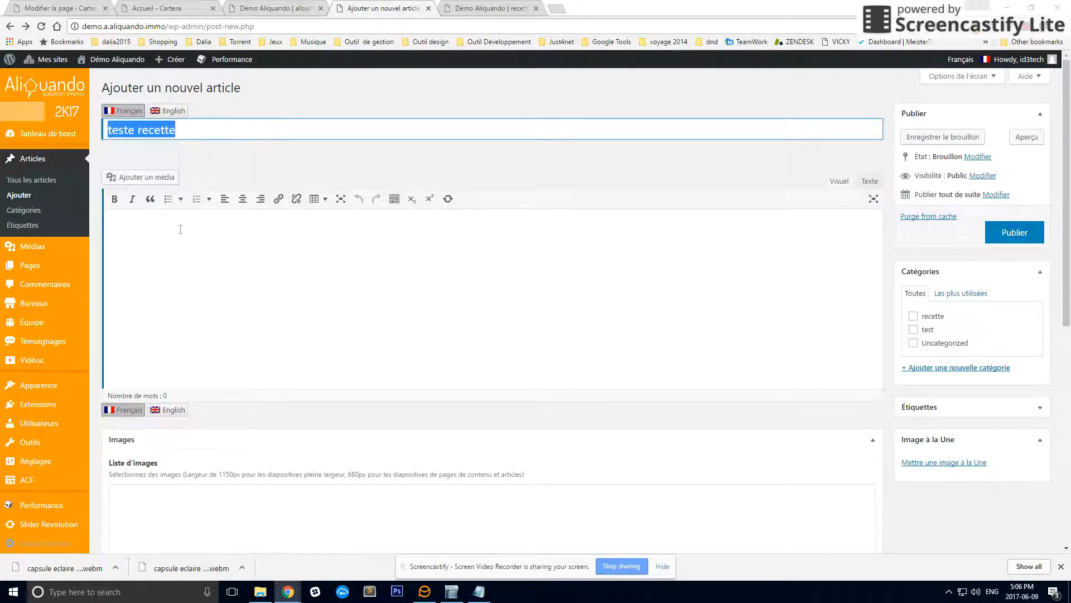
{"action": "left_click", "coordinate": [170, 235]}
{"action": "key", "text": "ctrl+v"}
{"action": "key", "text": "ctrl+v"}
{"action": "key", "text": "ctrl+v"}
{"action": "key", "text": "ctrl+v"}
{"action": "key", "text": "ctrl+v"}
{"action": "key", "text": "ctrl+v"}
{"action": "key", "text": "ctrl+v"}
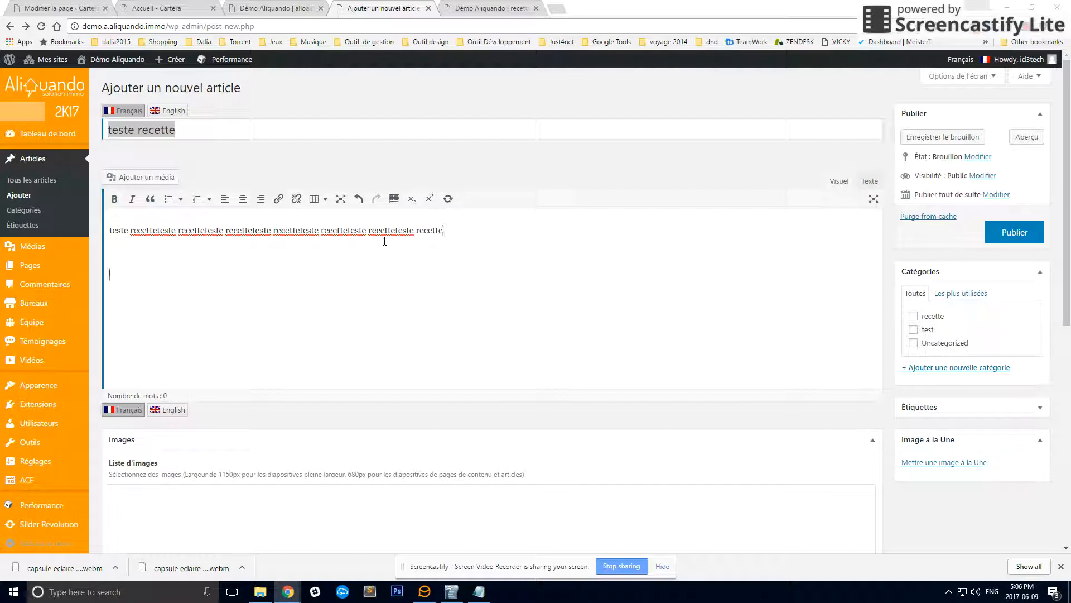
Insert the library image Guide-du-Vendeur.png into the article body at its original size of 401 × 526
{"action": "left_click", "coordinate": [152, 178]}
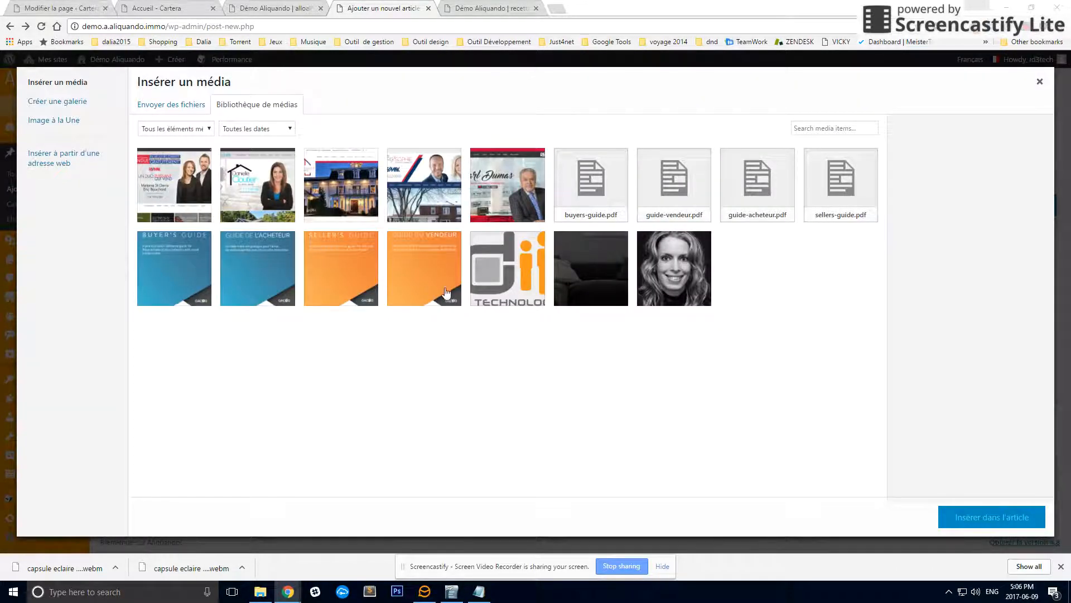
{"action": "left_click", "coordinate": [418, 272]}
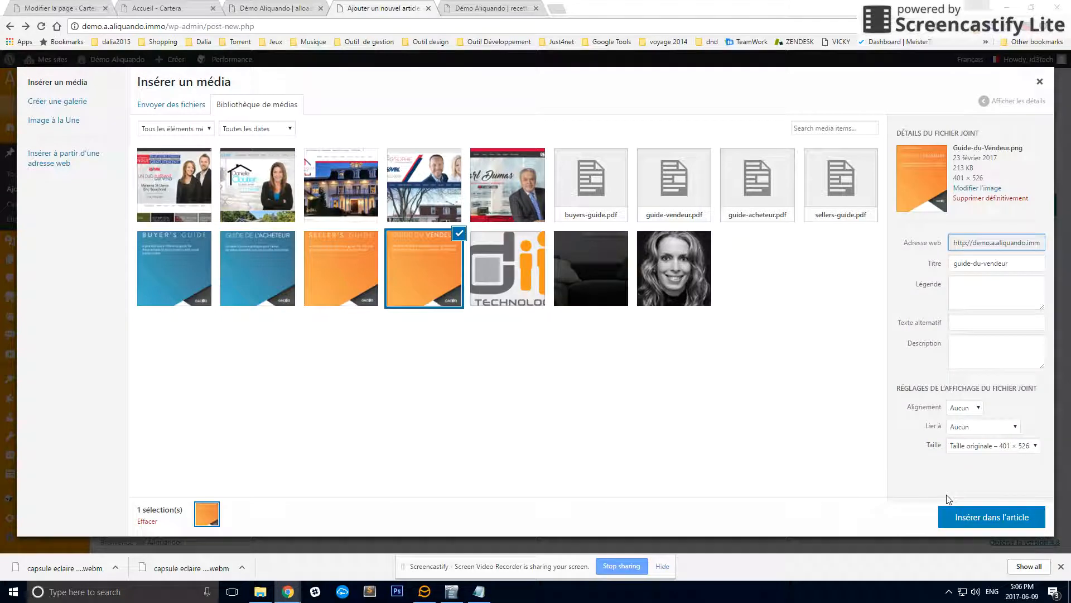
{"action": "left_click", "coordinate": [991, 519]}
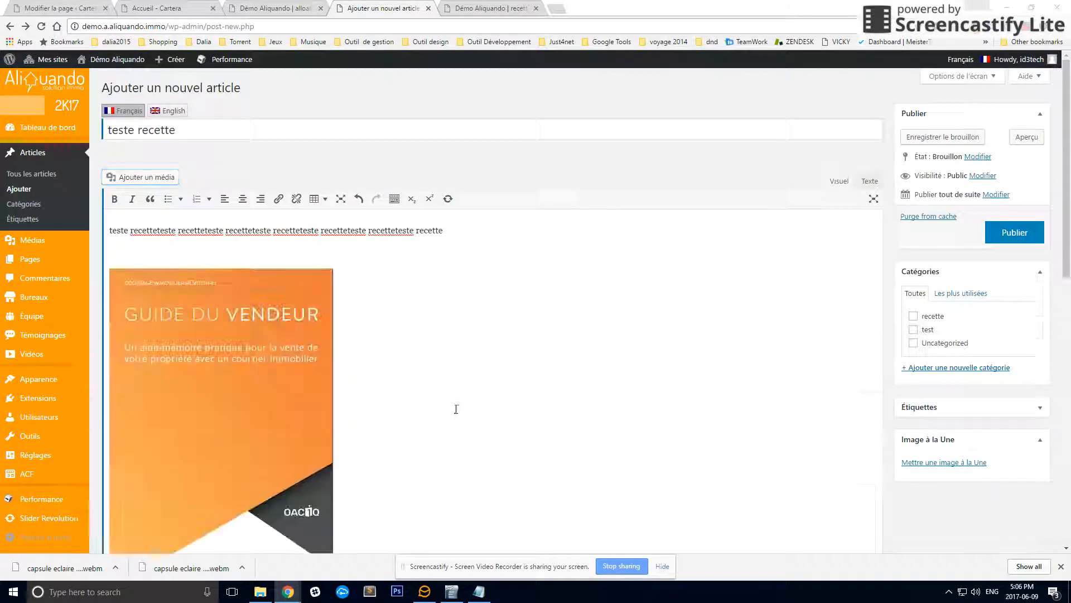
Set Screen-Shot-02-24-17-at-10.04-AM.png as the featured image and publish the article in the recette category
{"action": "scroll", "coordinate": [929, 403], "scroll_direction": "down", "scroll_amount": 3}
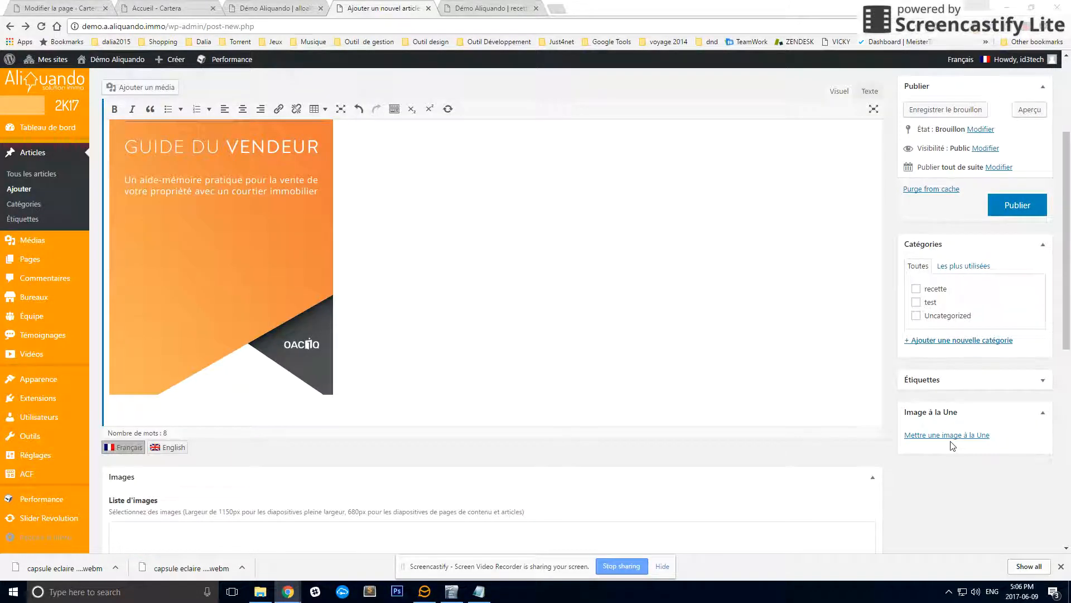
{"action": "left_click", "coordinate": [948, 434]}
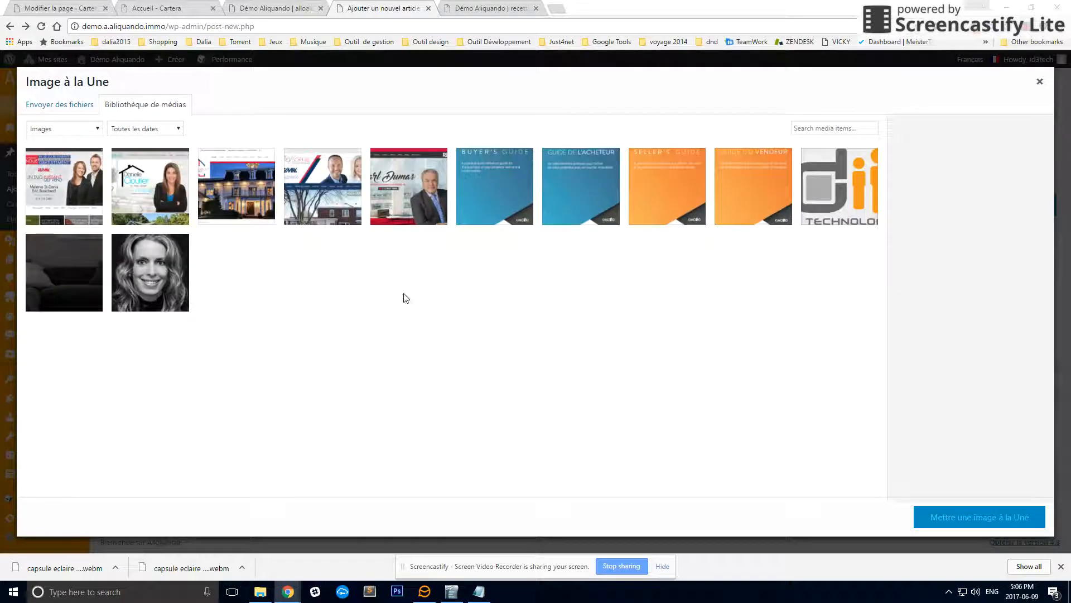
{"action": "left_click", "coordinate": [157, 197]}
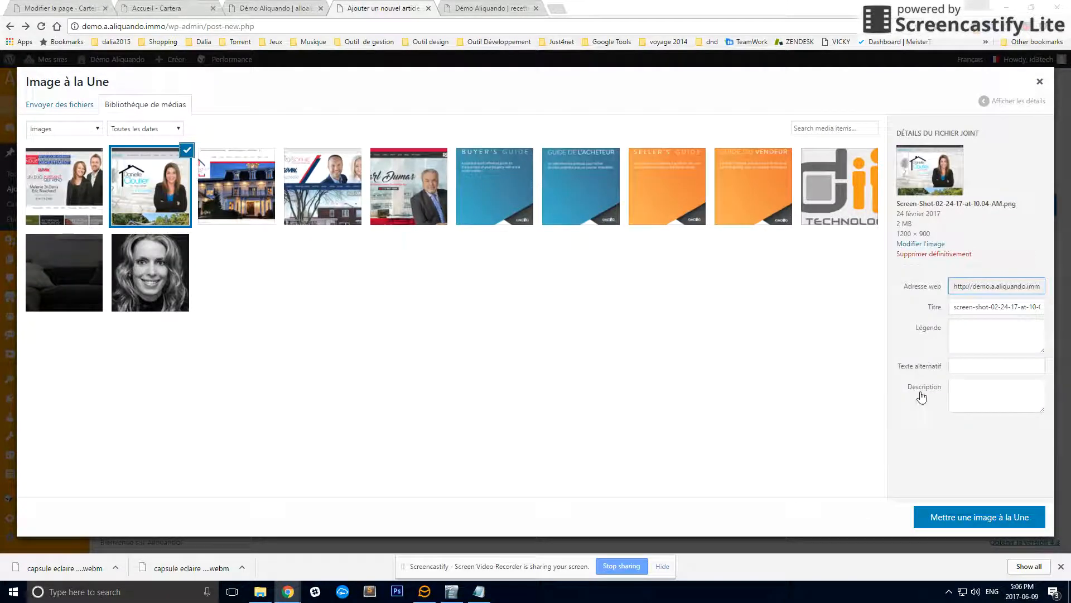
{"action": "left_click", "coordinate": [993, 519]}
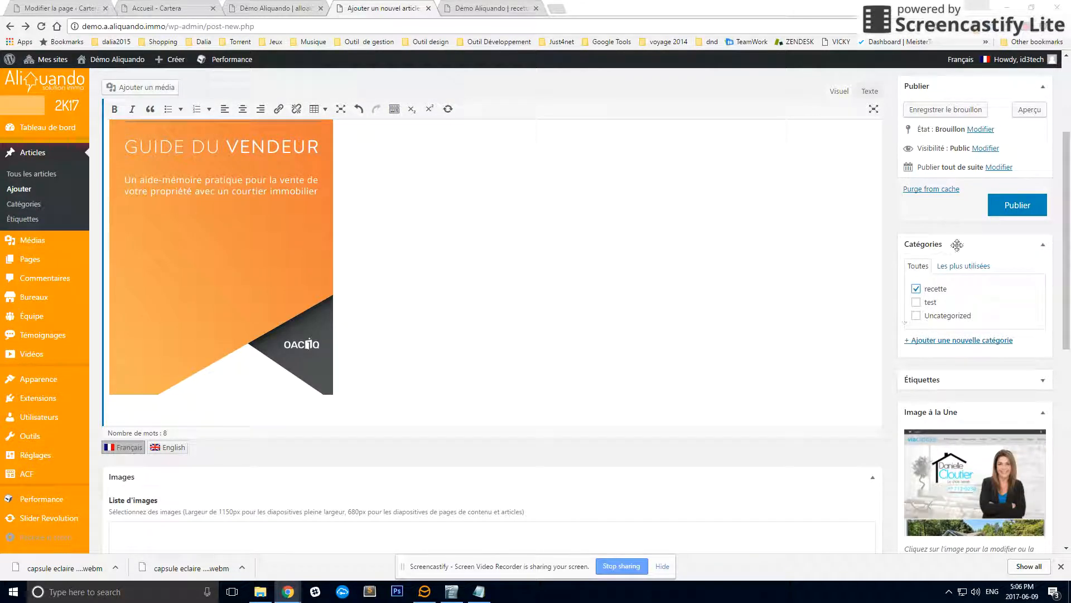
{"action": "left_click", "coordinate": [1010, 211]}
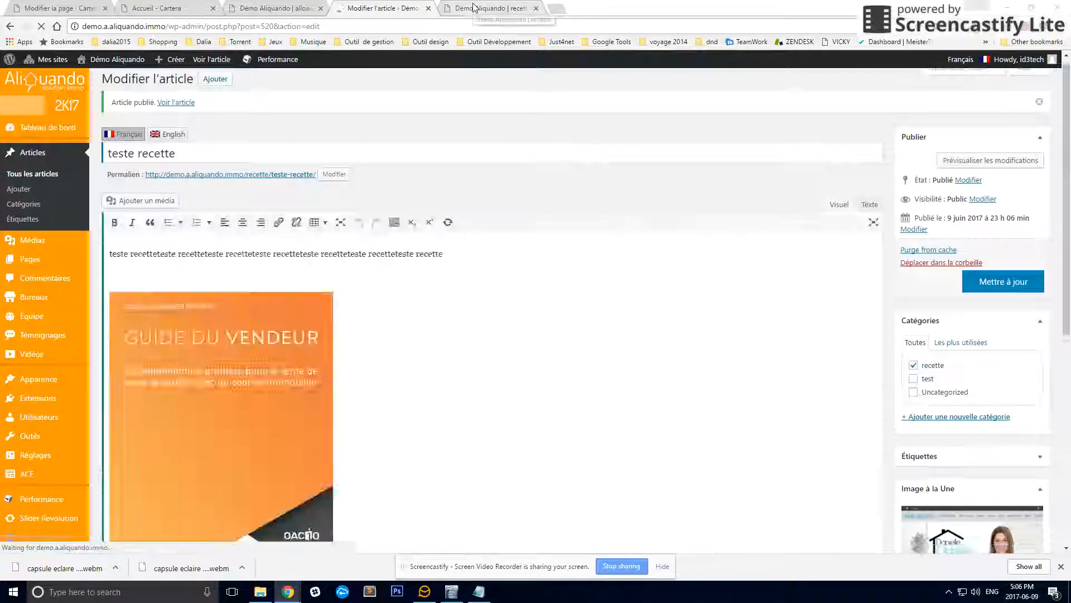
Reload the public recette category archive and check the listing of the new "teste recette" article
{"action": "left_click", "coordinate": [473, 8]}
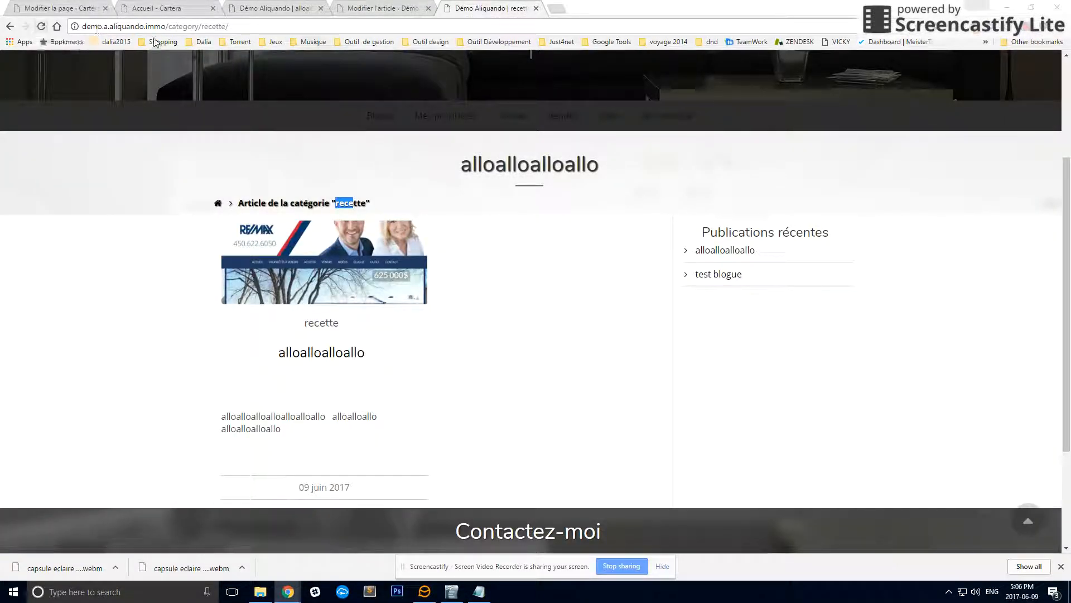
{"action": "left_click", "coordinate": [45, 27]}
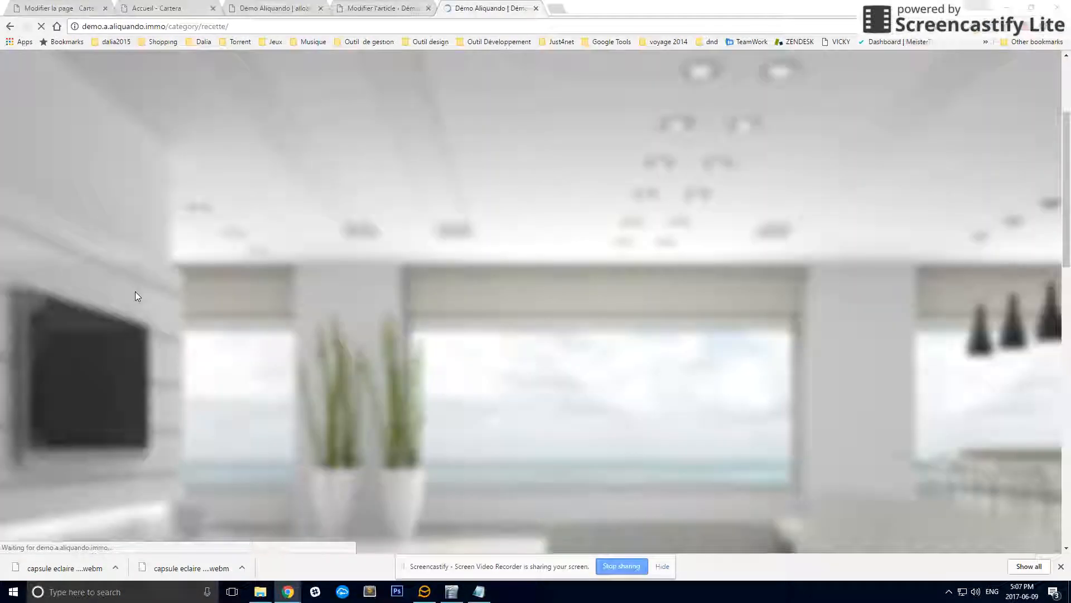
{"action": "scroll", "coordinate": [212, 282], "scroll_direction": "up", "scroll_amount": 2}
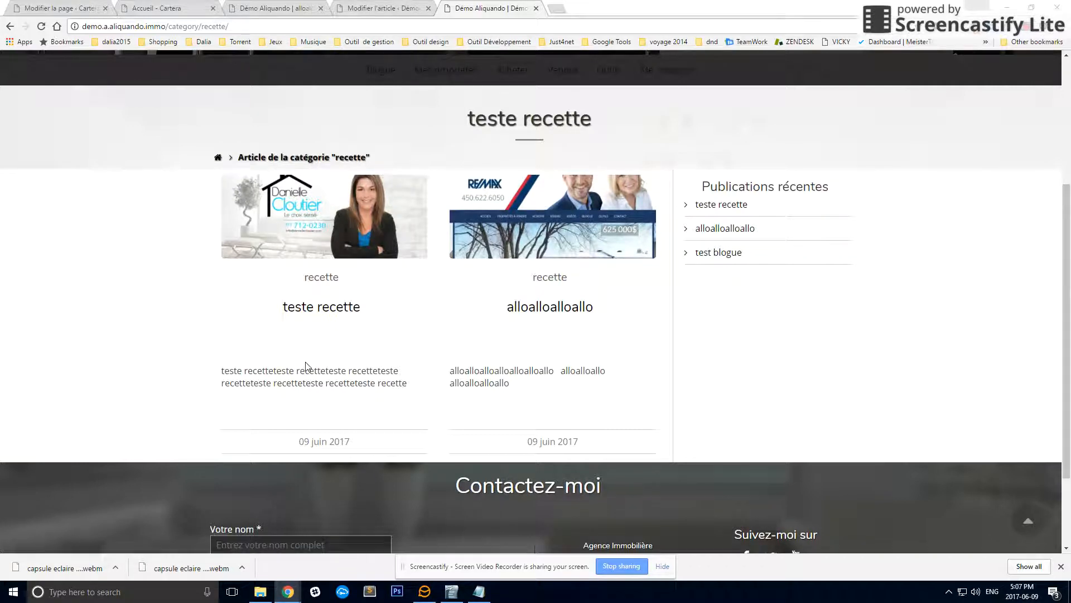
Review the text and image on the public "teste recette" article page, and return to its editor in the site administration
{"action": "left_click", "coordinate": [375, 226]}
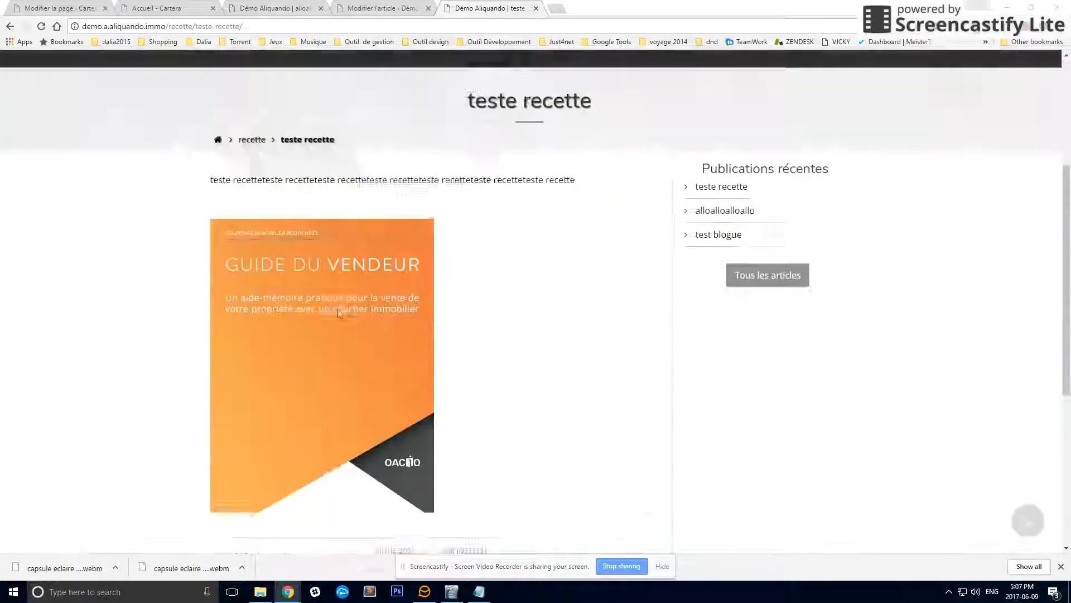
{"action": "left_click_drag", "start_coordinate": [210, 131], "coordinate": [591, 309]}
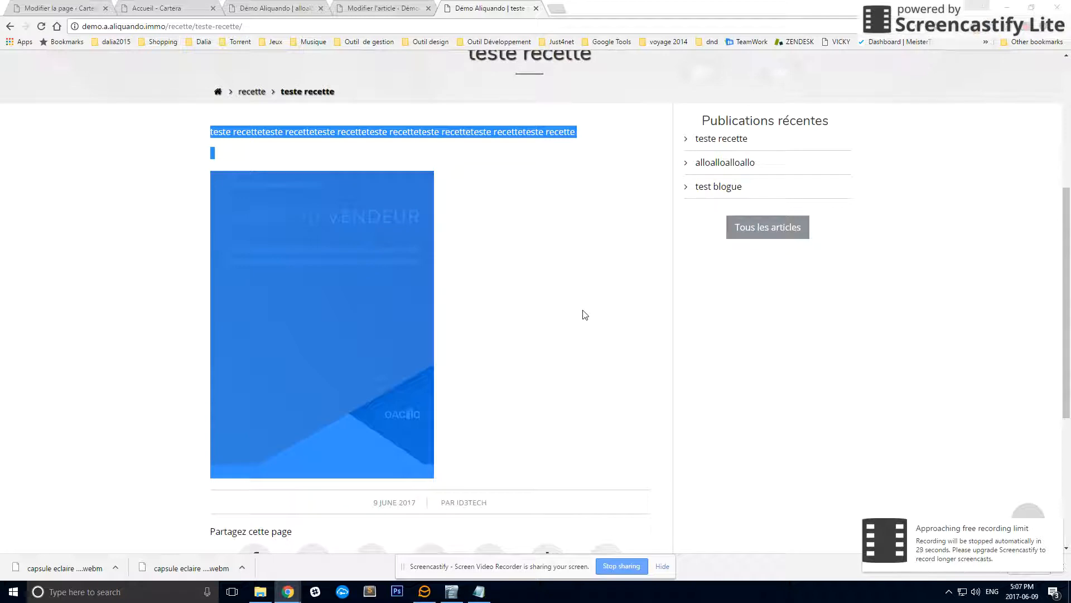
{"action": "left_click", "coordinate": [500, 297]}
{"action": "scroll", "coordinate": [547, 299], "scroll_direction": "up", "scroll_amount": 5}
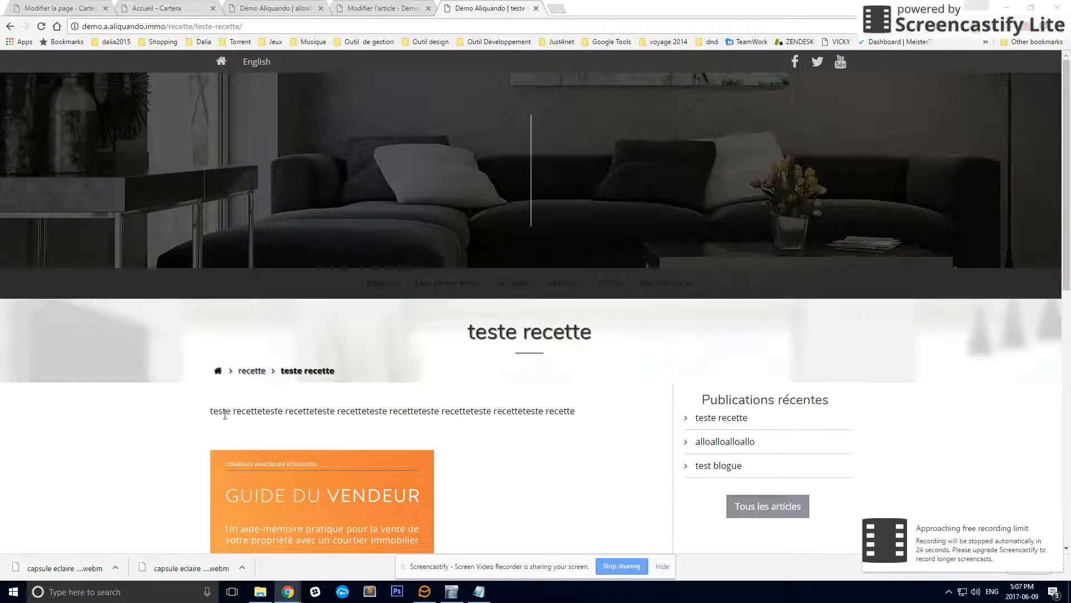
{"action": "key", "text": "ctrl+shift+Tab"}
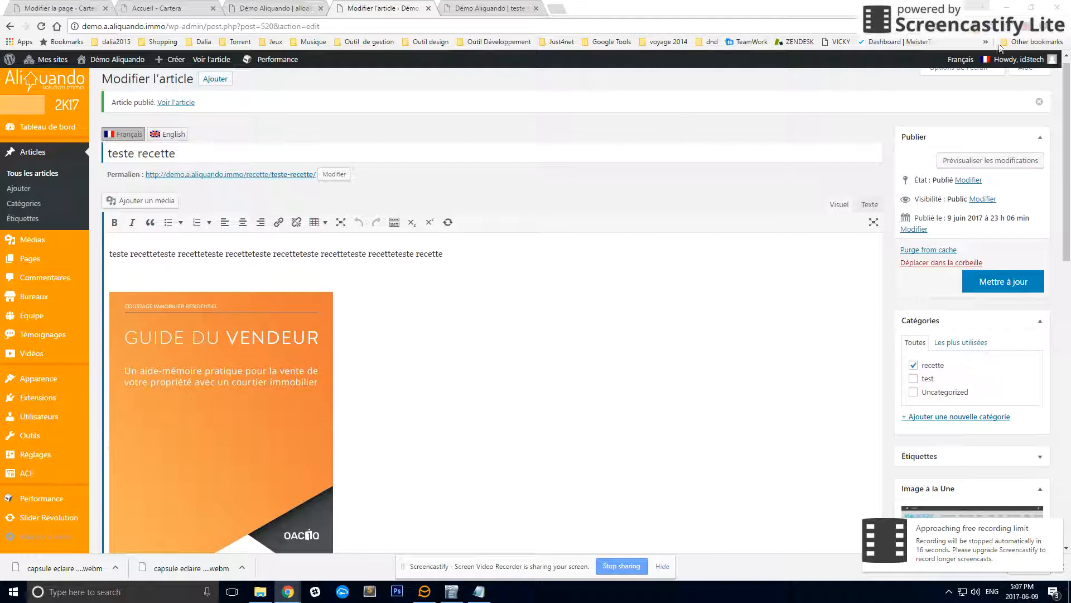
{"action": "left_click", "coordinate": [1026, 26]}
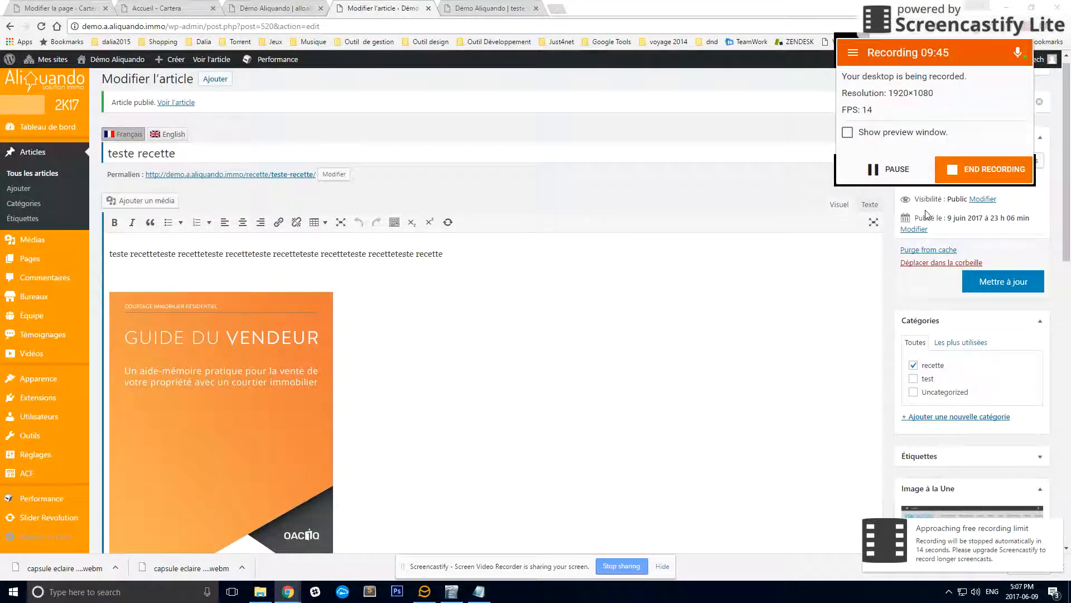